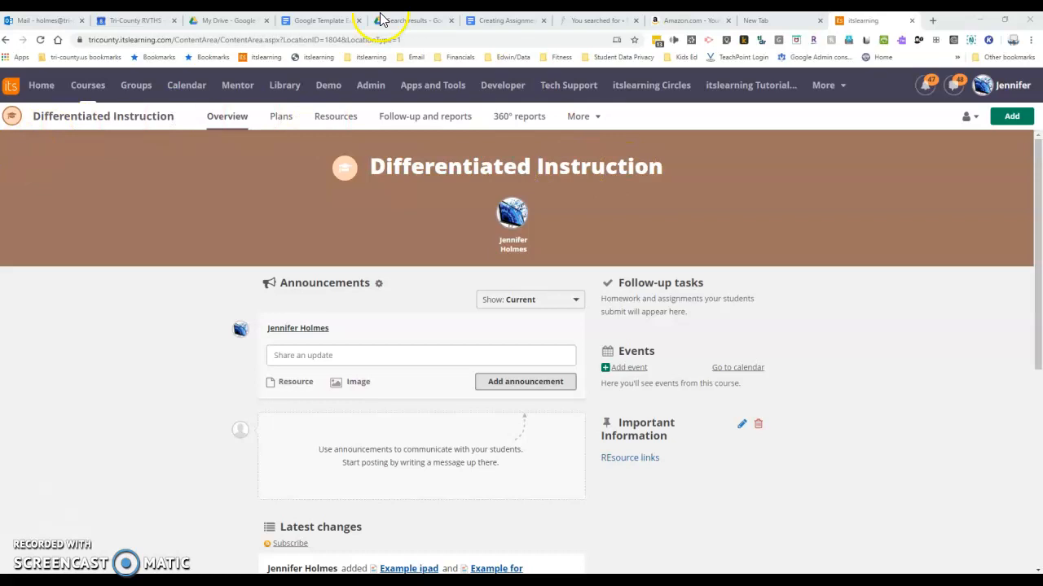
Step: Look over the directions and questions in the Google Template Example document, and return to the Differentiated Instruction course
{"action": "left_click", "coordinate": [322, 21]}
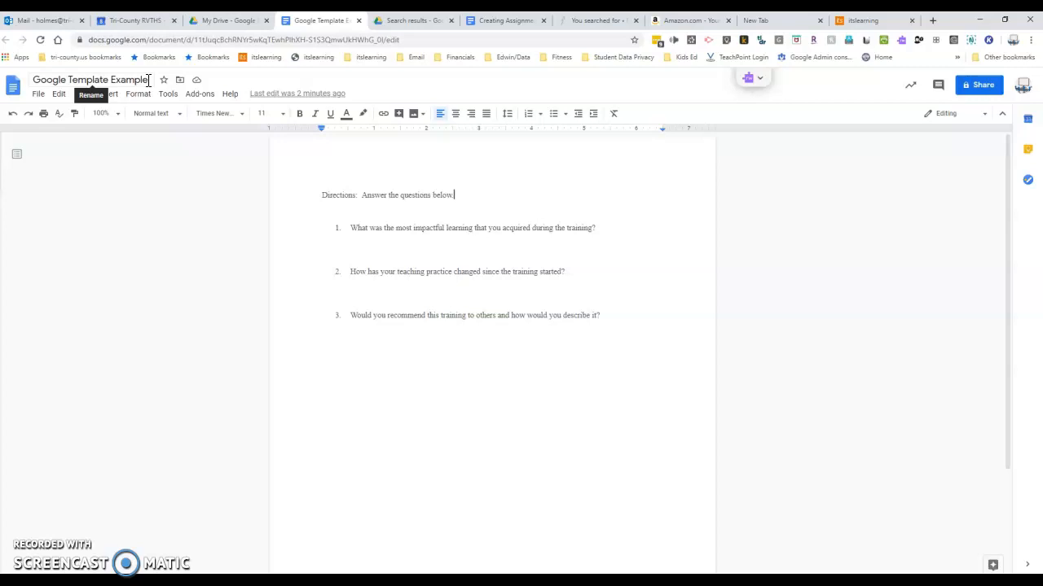
{"action": "left_click", "coordinate": [864, 22]}
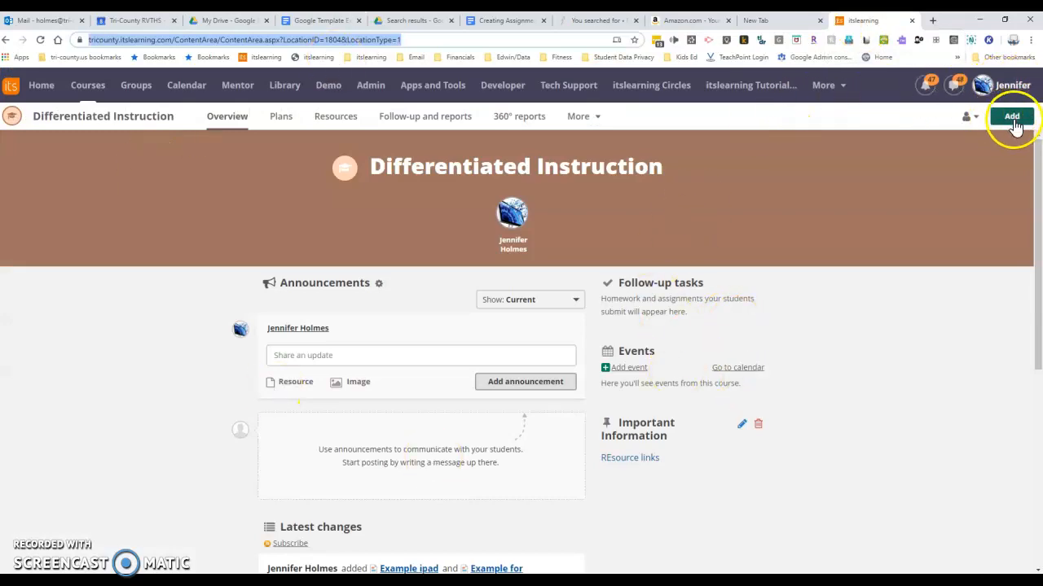
Step: Start a new assignment in the Differentiated Instruction course from the full list of elements that can be added
{"action": "left_click", "coordinate": [1012, 116]}
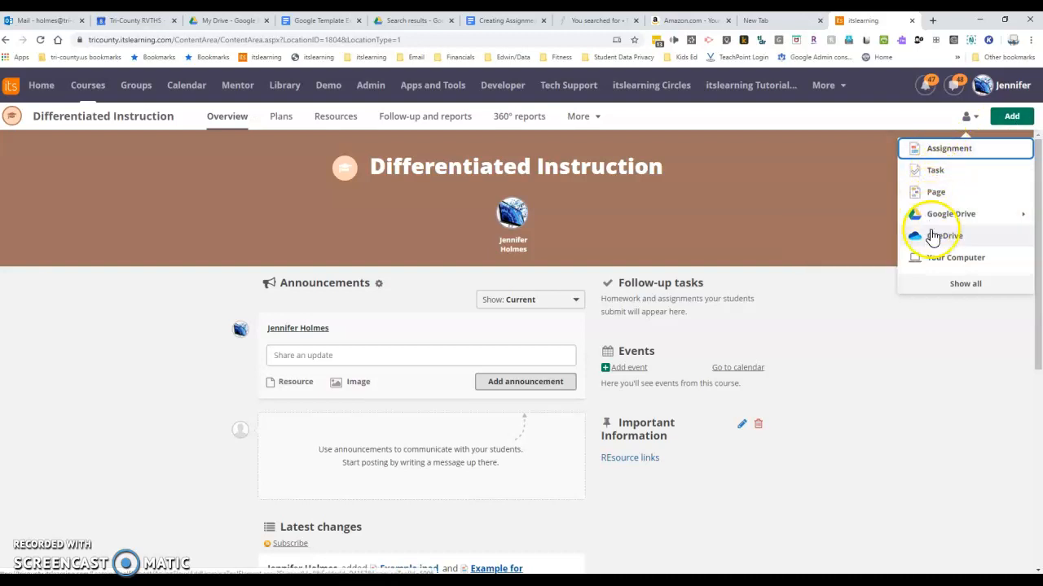
{"action": "left_click", "coordinate": [976, 286]}
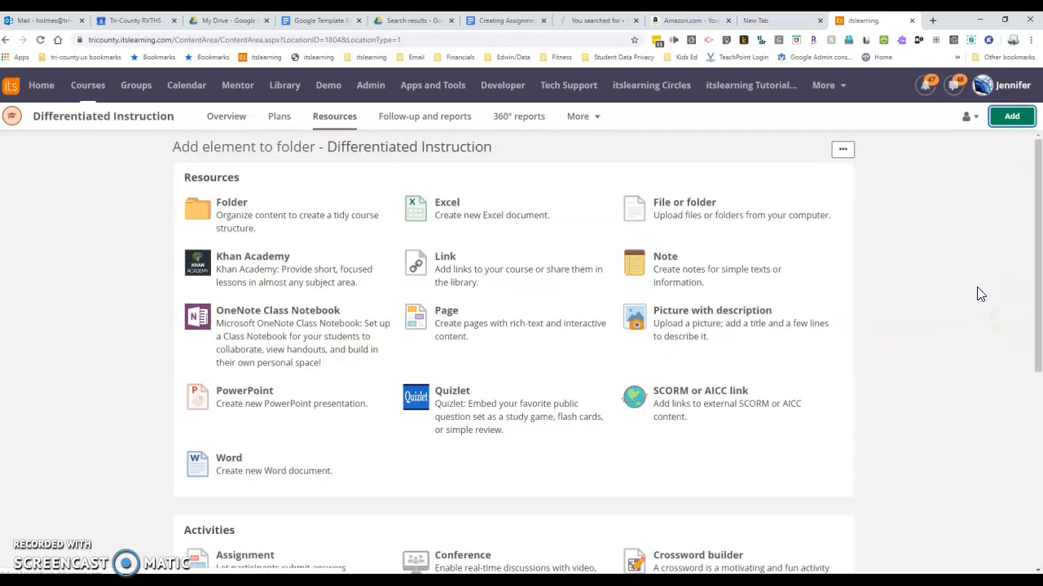
{"action": "scroll", "coordinate": [318, 421], "scroll_direction": "down", "scroll_amount": 2}
{"action": "scroll", "coordinate": [319, 426], "scroll_direction": "up", "scroll_amount": 2}
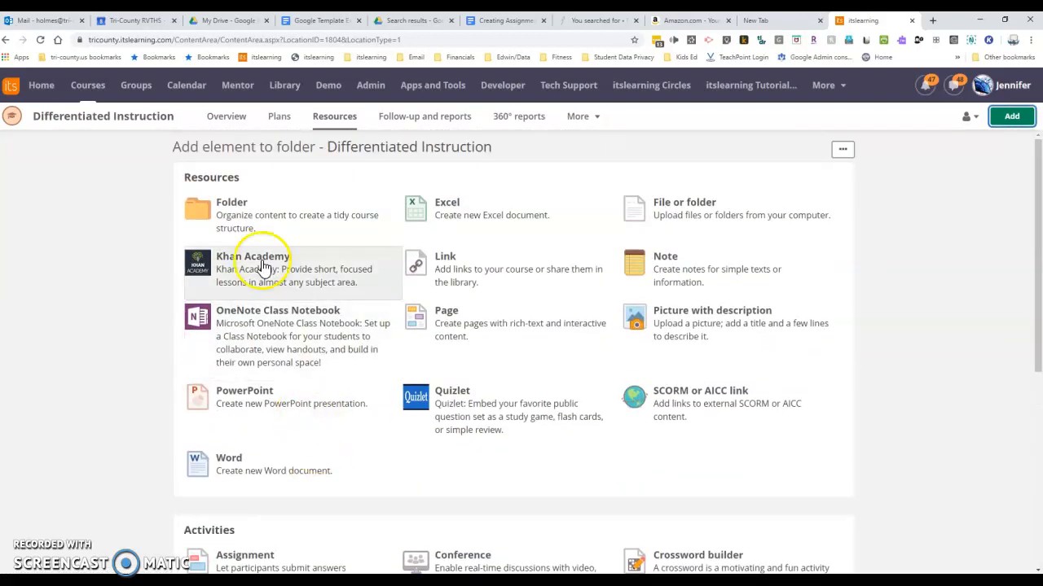
{"action": "scroll", "coordinate": [356, 260], "scroll_direction": "down", "scroll_amount": 4}
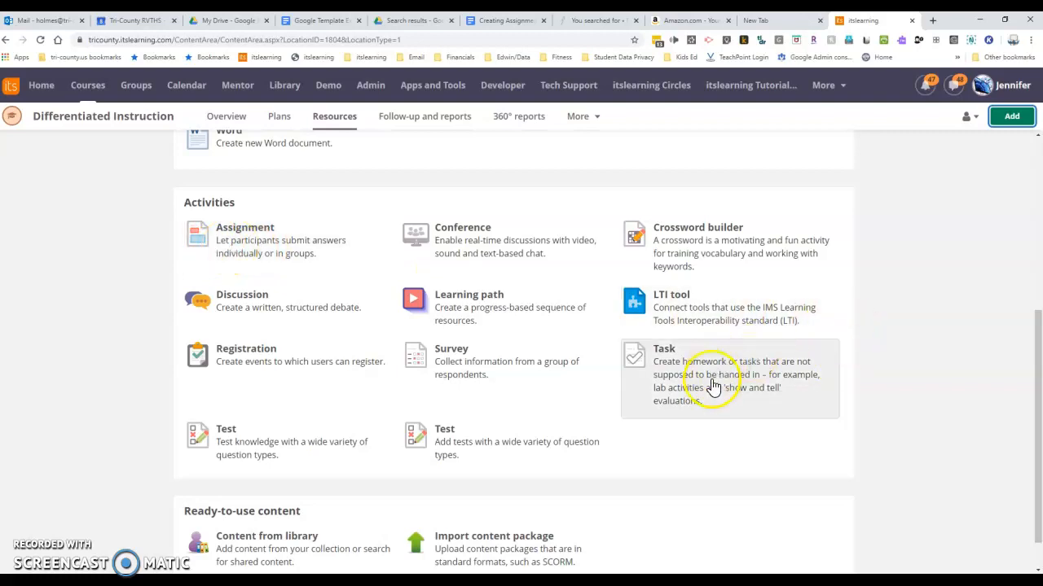
{"action": "left_click", "coordinate": [739, 362]}
{"action": "left_click", "coordinate": [230, 237]}
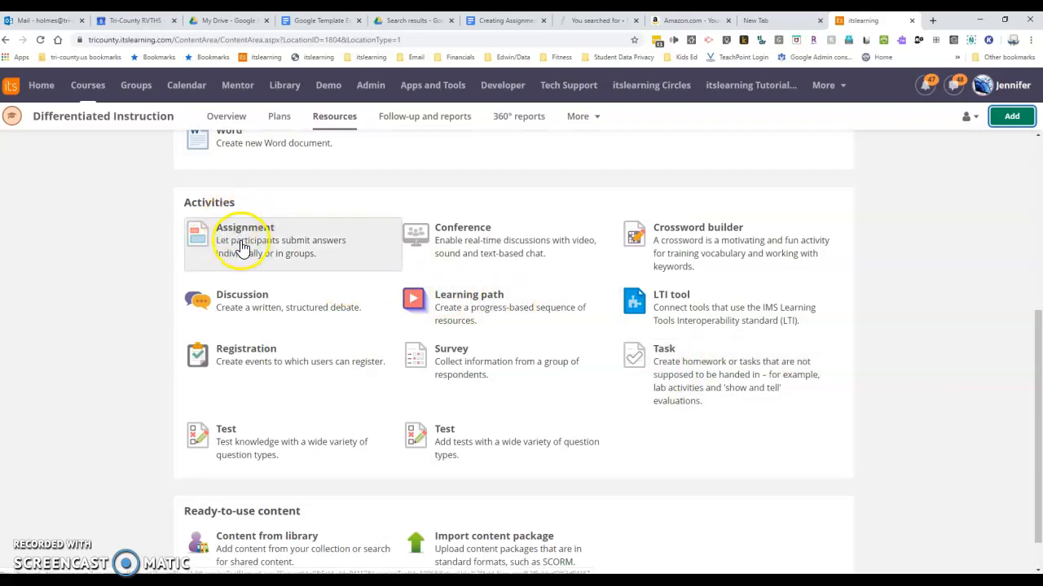
{"action": "left_click", "coordinate": [262, 239]}
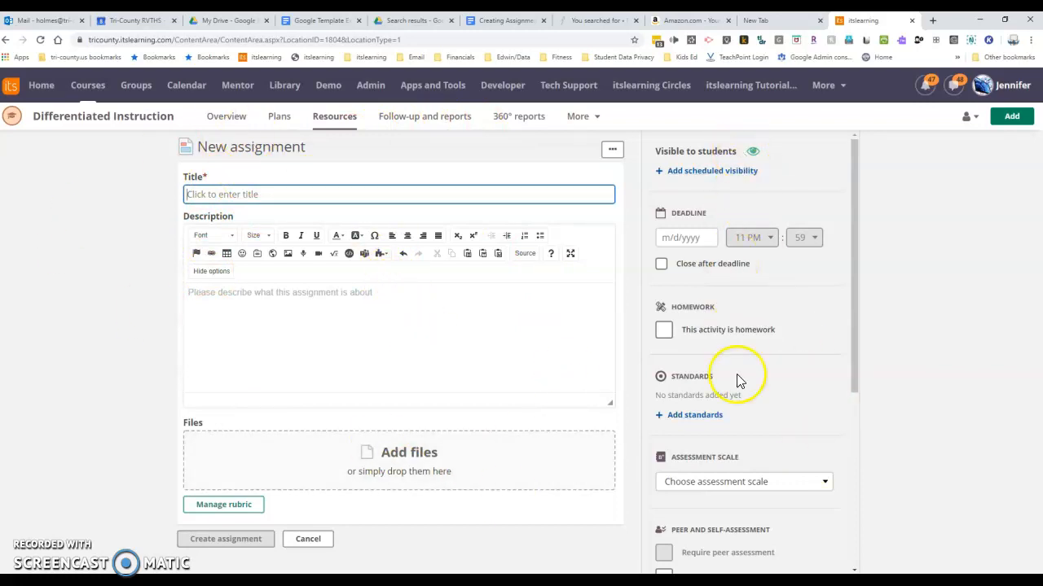
Step: Title the new assignment "Assignment Example"
{"action": "scroll", "coordinate": [740, 443], "scroll_direction": "down", "scroll_amount": 4}
{"action": "scroll", "coordinate": [739, 443], "scroll_direction": "up", "scroll_amount": 4}
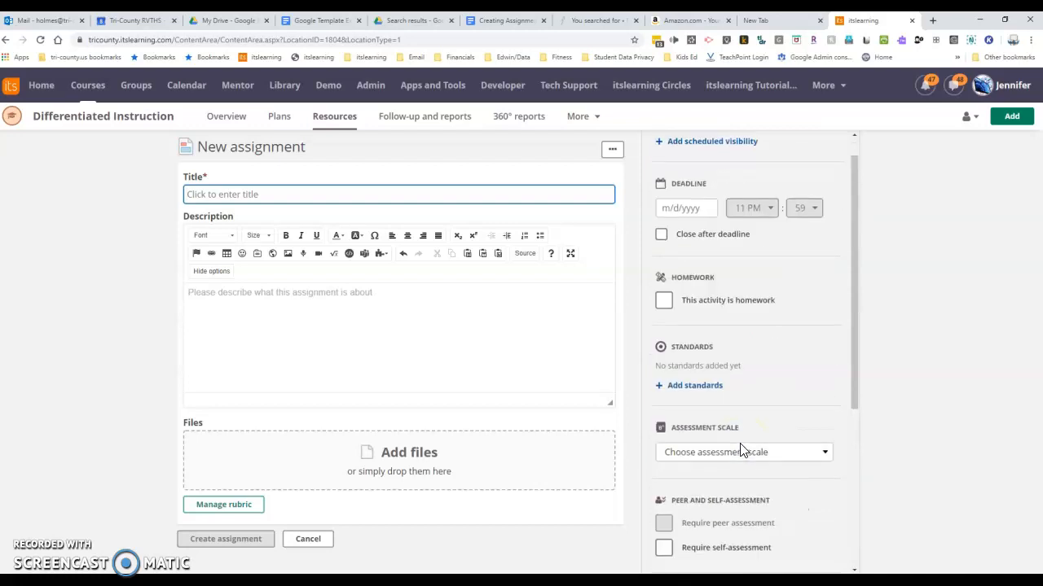
{"action": "scroll", "coordinate": [740, 447], "scroll_direction": "up", "scroll_amount": 1}
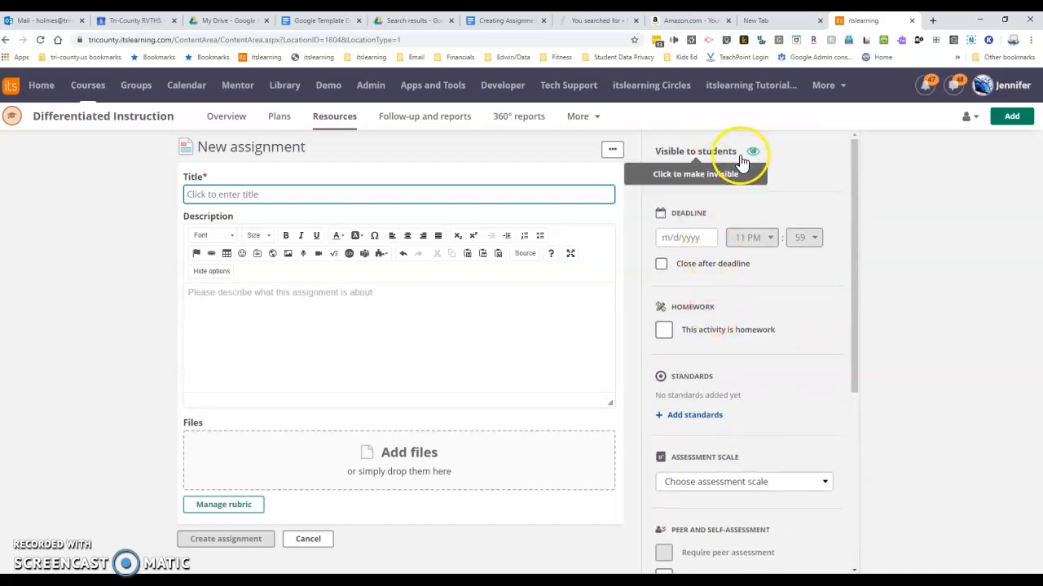
{"action": "scroll", "coordinate": [771, 417], "scroll_direction": "down", "scroll_amount": 4}
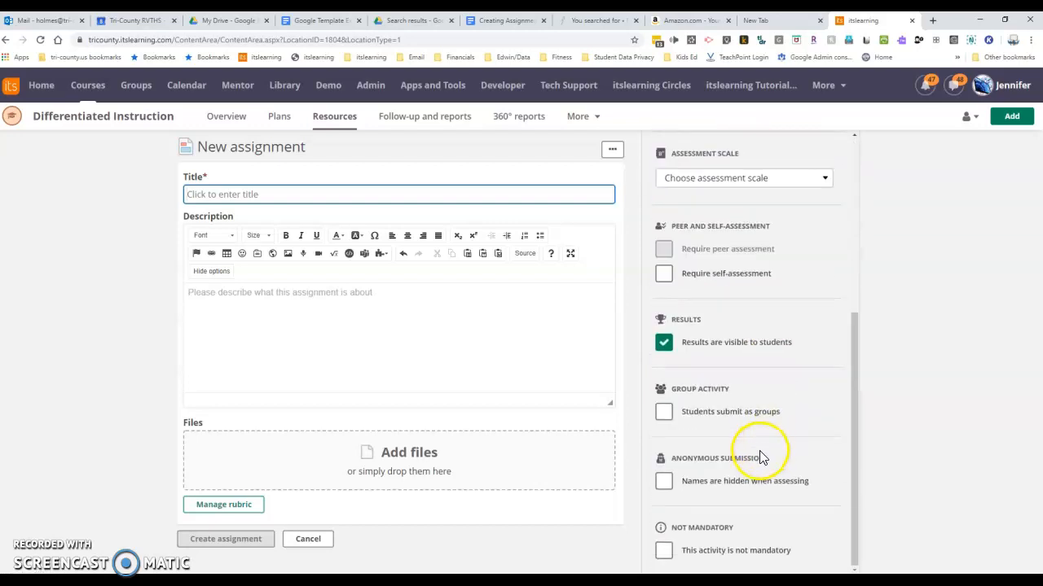
{"action": "scroll", "coordinate": [759, 456], "scroll_direction": "up", "scroll_amount": 4}
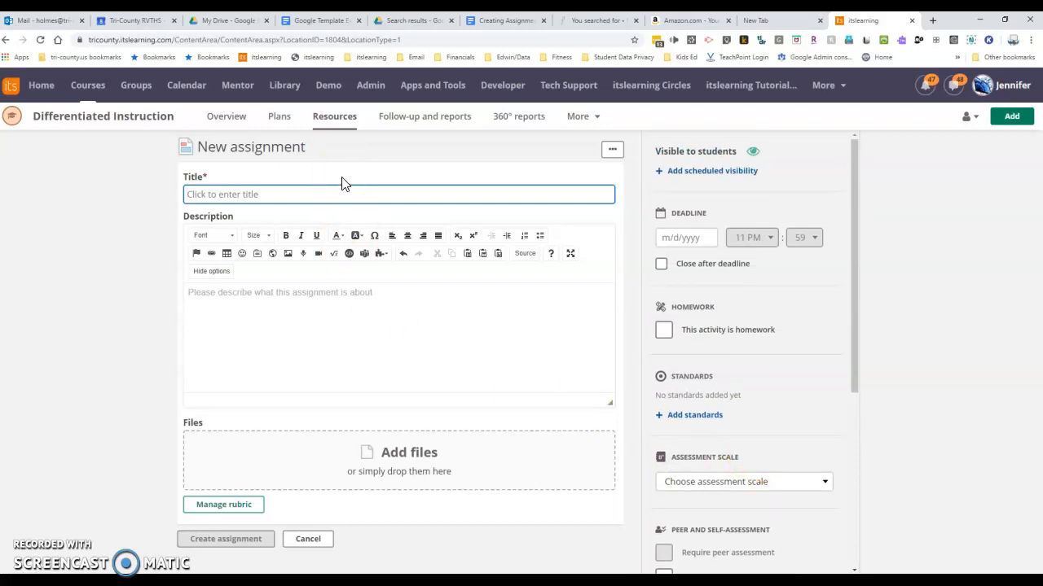
{"action": "type", "text": "Assignmet"}
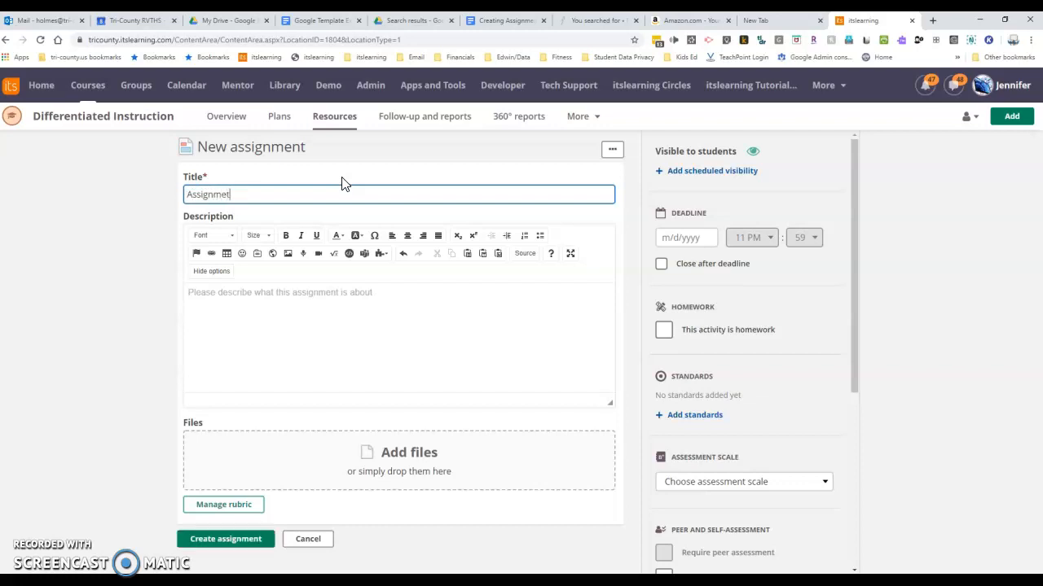
{"action": "key", "text": "BackSpace"}
{"action": "type", "text": "nt Example"}
Step: Enter the assignment description "Click answer below and type your responses in the Google Doc provided."
{"action": "left_click", "coordinate": [376, 295]}
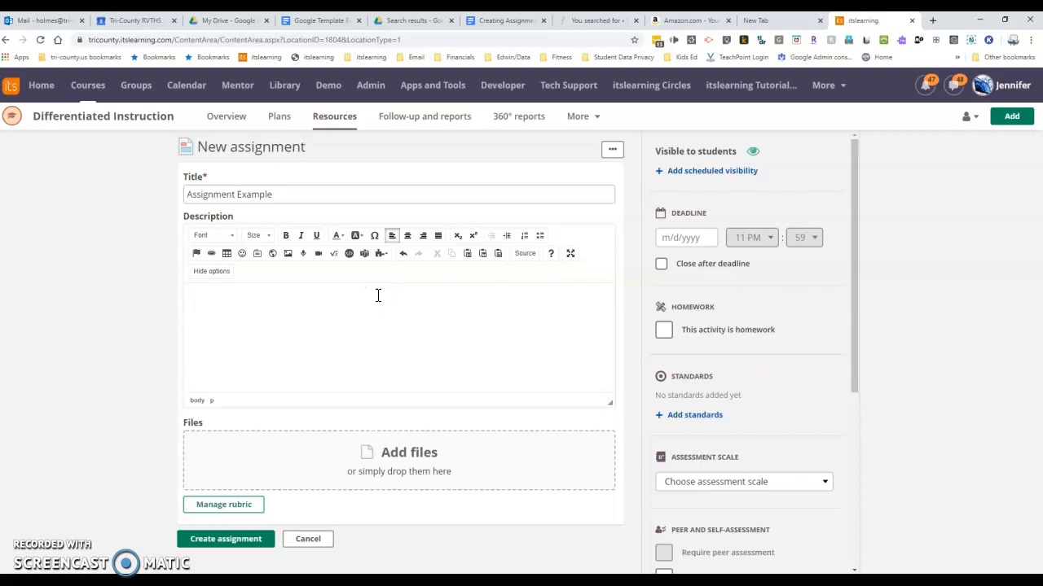
{"action": "type", "text": "Click answer below and t"}
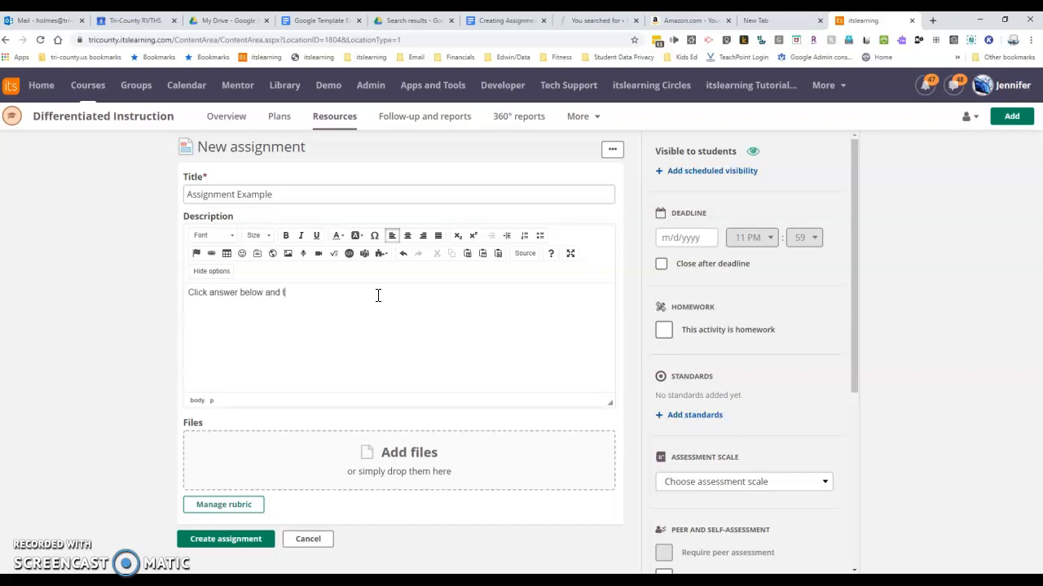
{"action": "type", "text": "ype your responses in the Google Doc provided."}
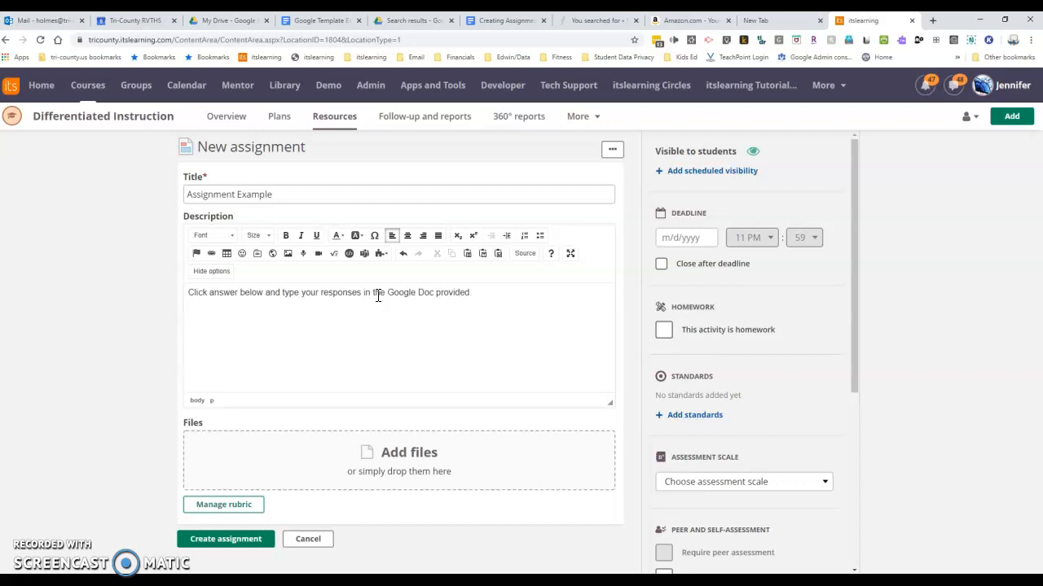
Step: Search Google Drive for "Google template" and attach the Google Template Example document to the assignment
{"action": "left_click", "coordinate": [392, 479]}
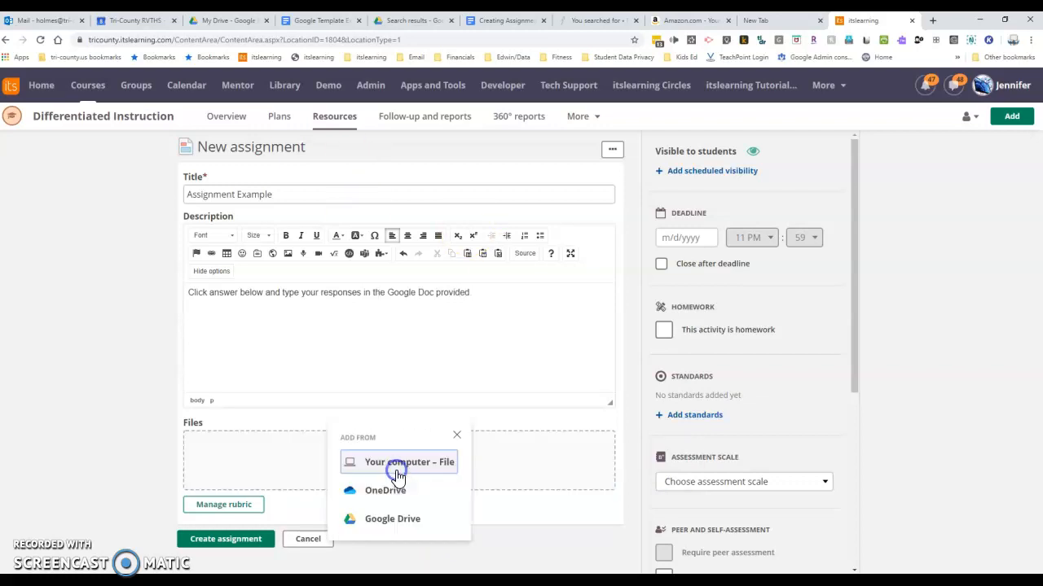
{"action": "left_click", "coordinate": [407, 450]}
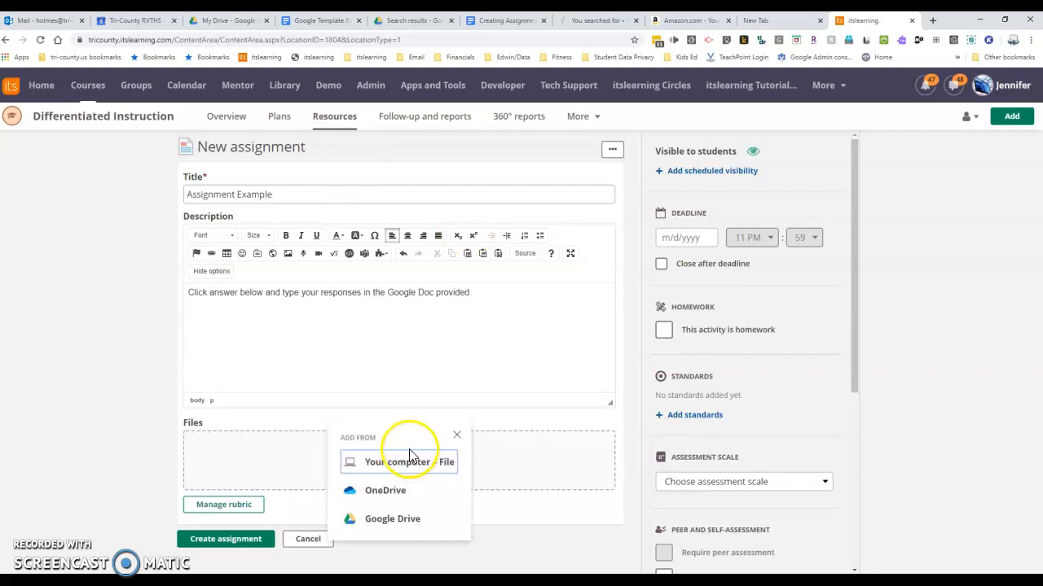
{"action": "left_click", "coordinate": [373, 525]}
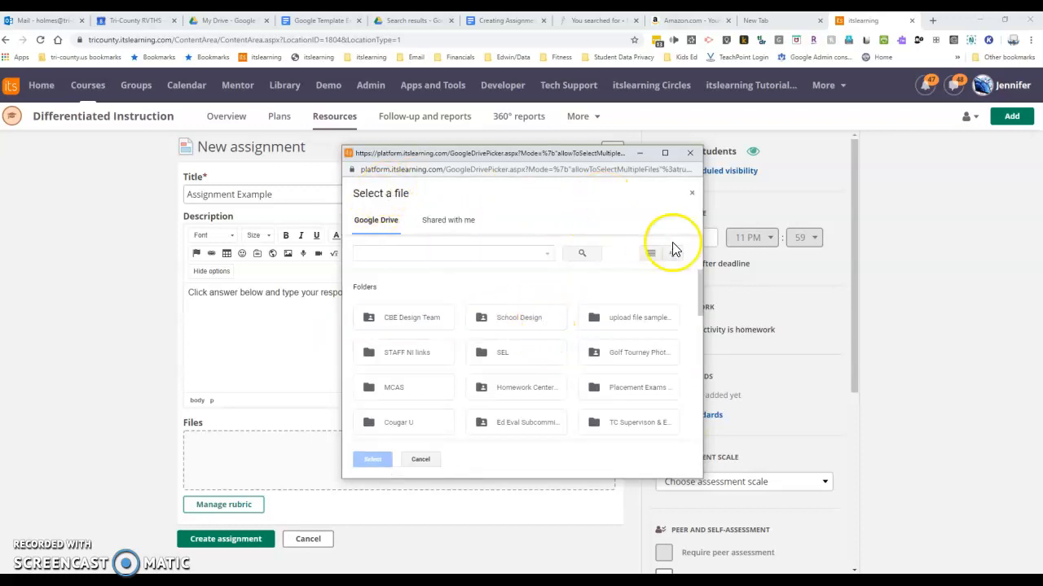
{"action": "left_click", "coordinate": [405, 254]}
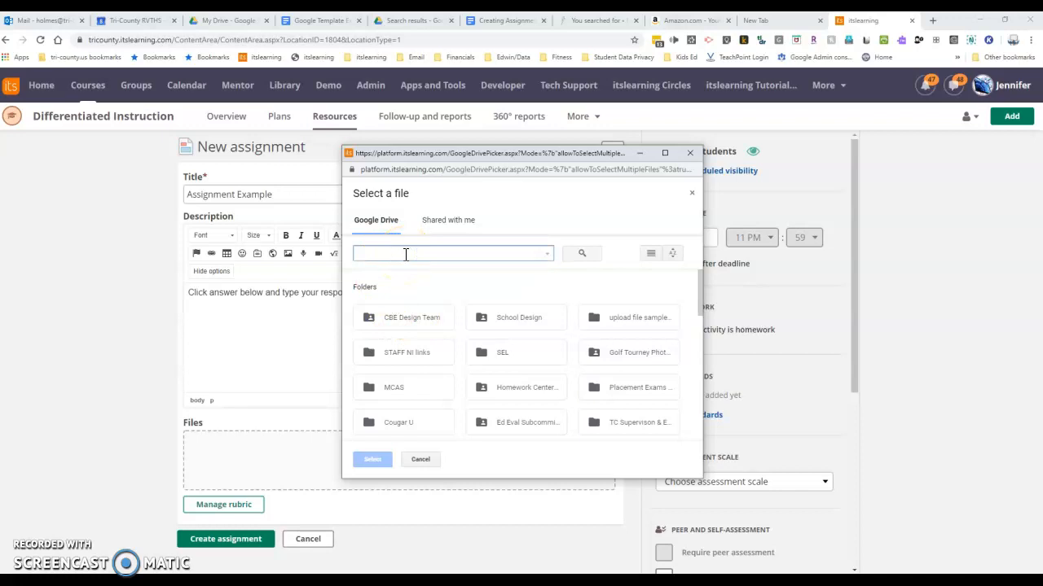
{"action": "type", "text": "G"}
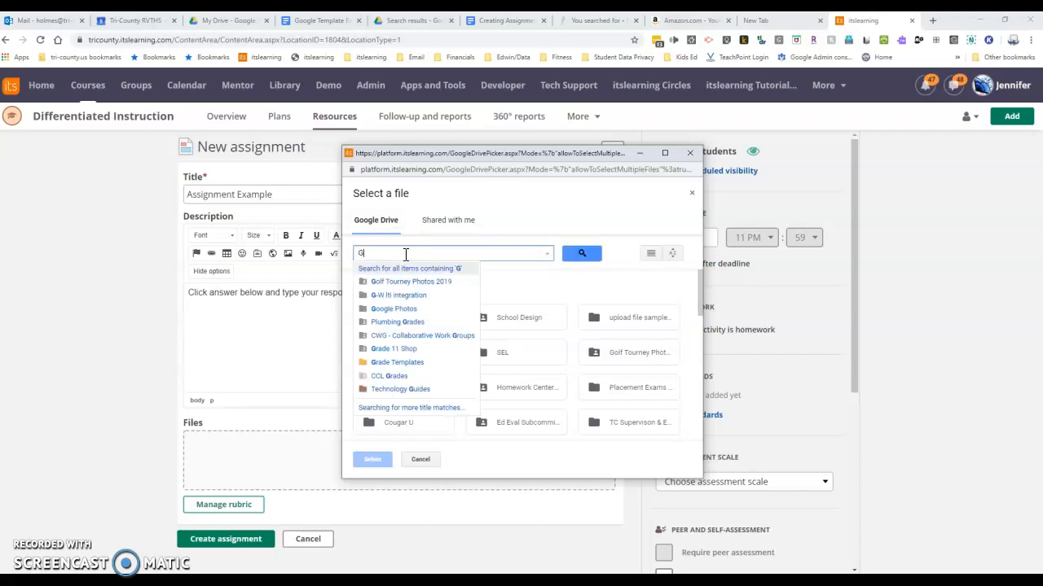
{"action": "type", "text": "oogle template"}
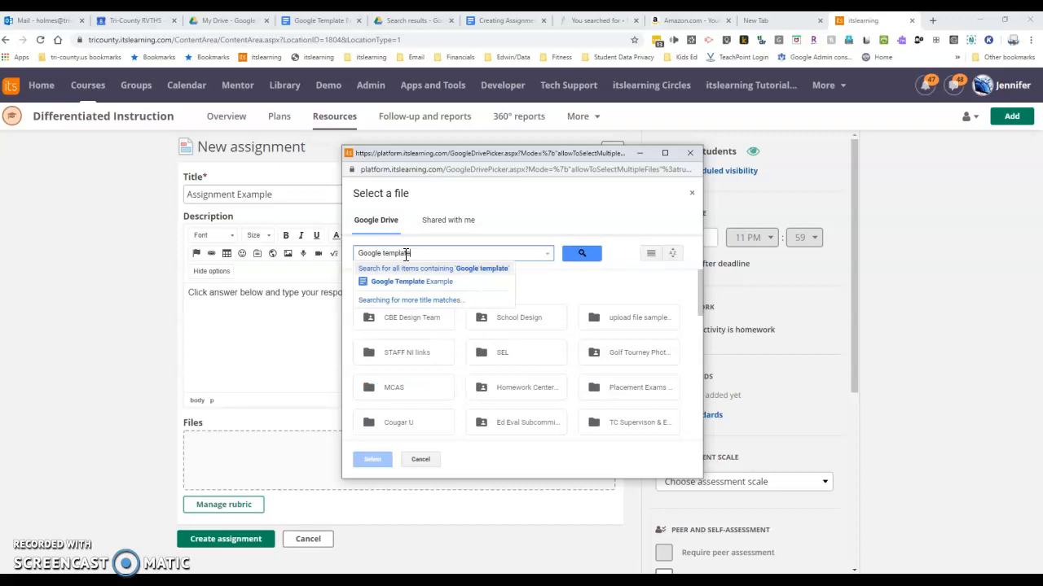
{"action": "left_click", "coordinate": [428, 299]}
{"action": "left_click", "coordinate": [419, 282]}
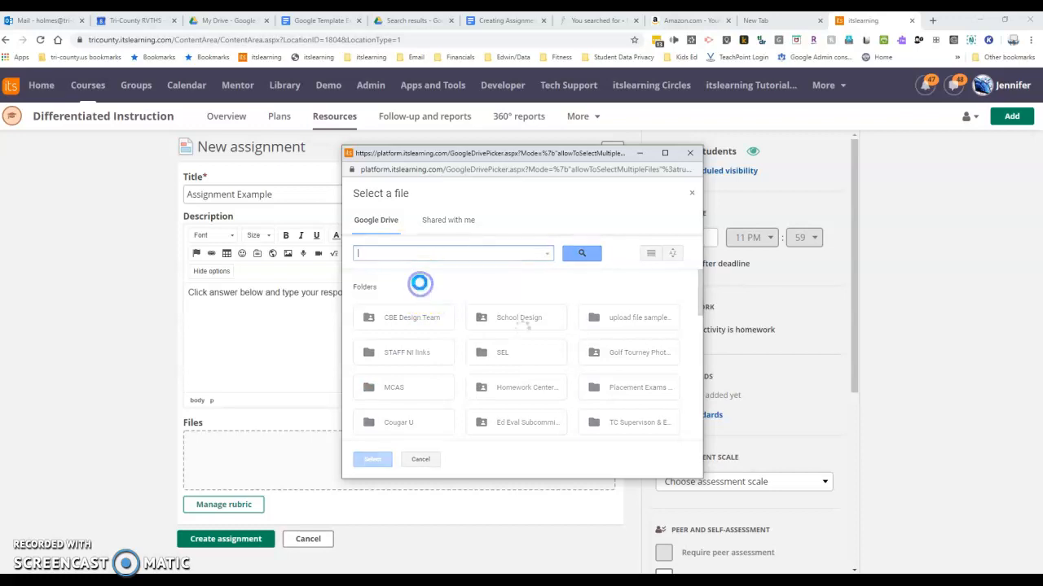
Step: Set the attached Google Template Example document to make a copy for each student
{"action": "scroll", "coordinate": [488, 375], "scroll_direction": "down", "scroll_amount": 1}
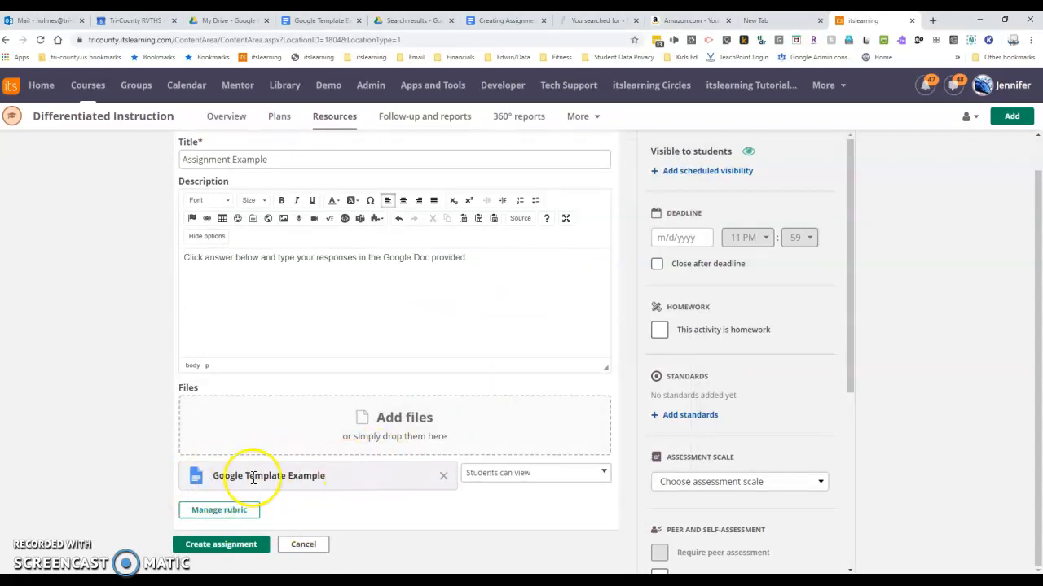
{"action": "left_click", "coordinate": [521, 474]}
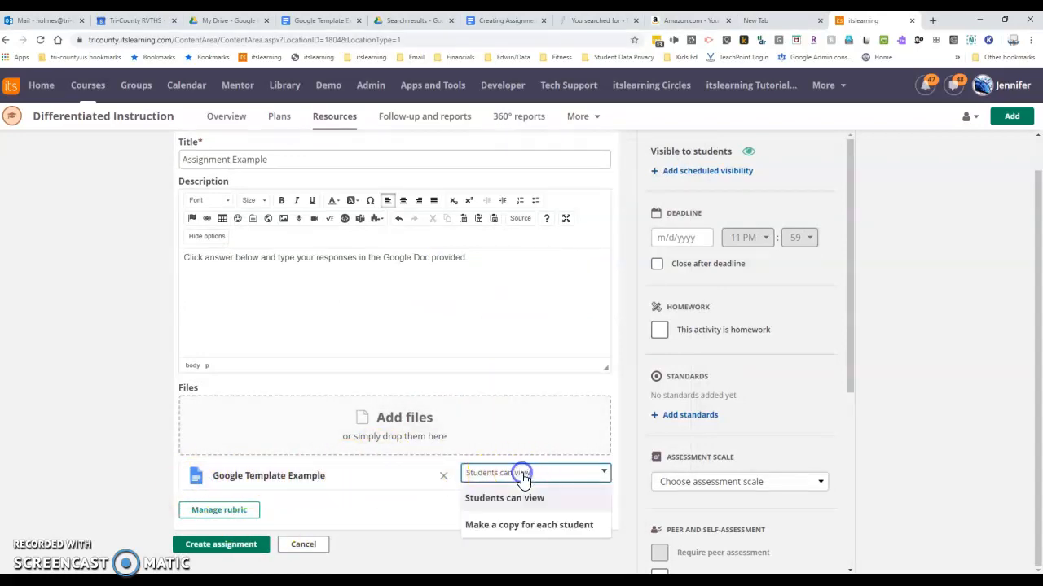
{"action": "left_click", "coordinate": [550, 530]}
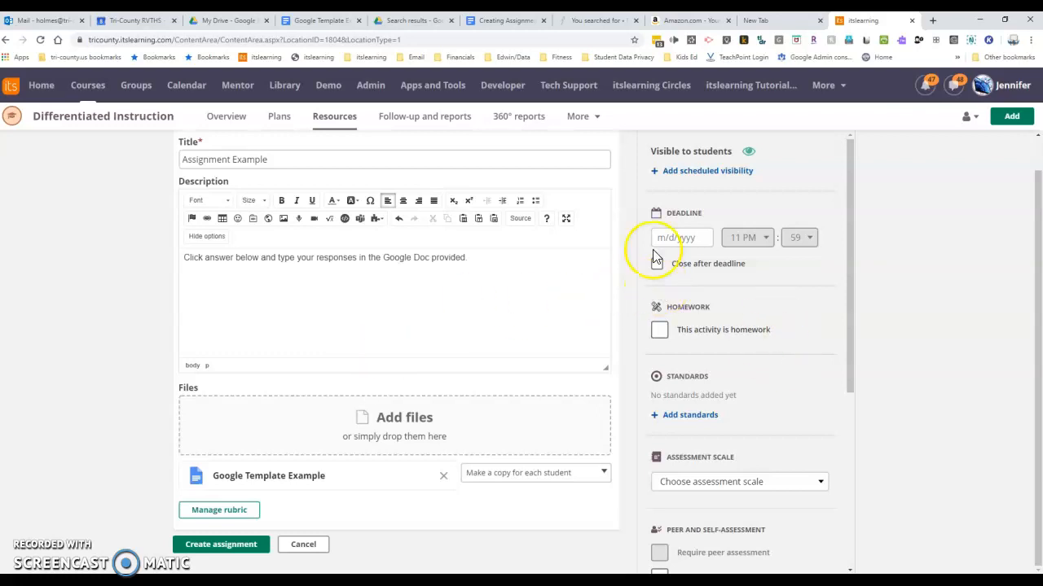
Step: Set the assignment deadline to 5/15/2020
{"action": "scroll", "coordinate": [631, 237], "scroll_direction": "up", "scroll_amount": 1}
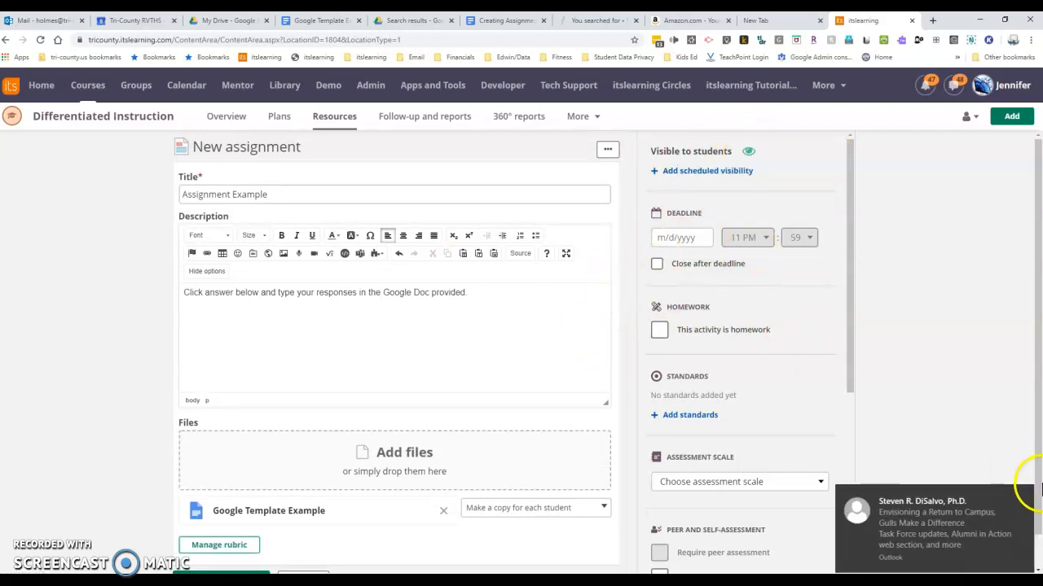
{"action": "left_click", "coordinate": [702, 242]}
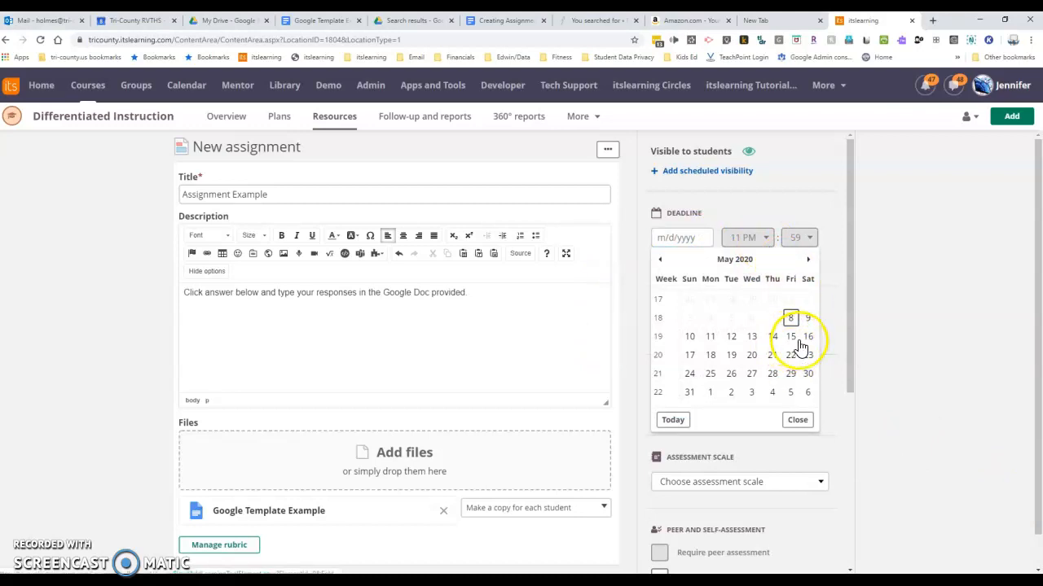
{"action": "left_click", "coordinate": [796, 340]}
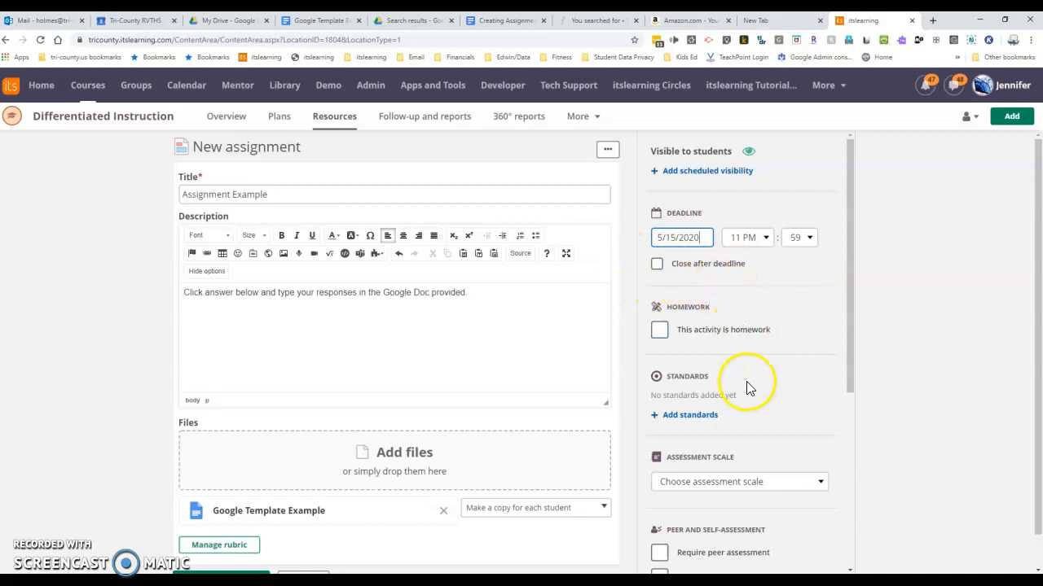
Step: Set the assignment's assessment scale to S/U and review the remaining assessment and submission options
{"action": "scroll", "coordinate": [750, 405], "scroll_direction": "down", "scroll_amount": 1}
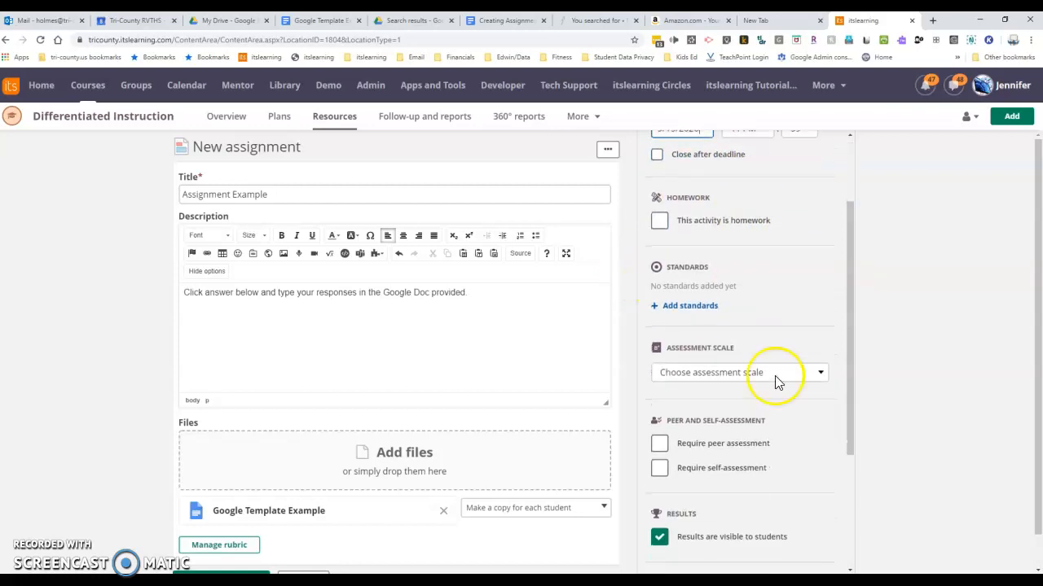
{"action": "left_click", "coordinate": [811, 373]}
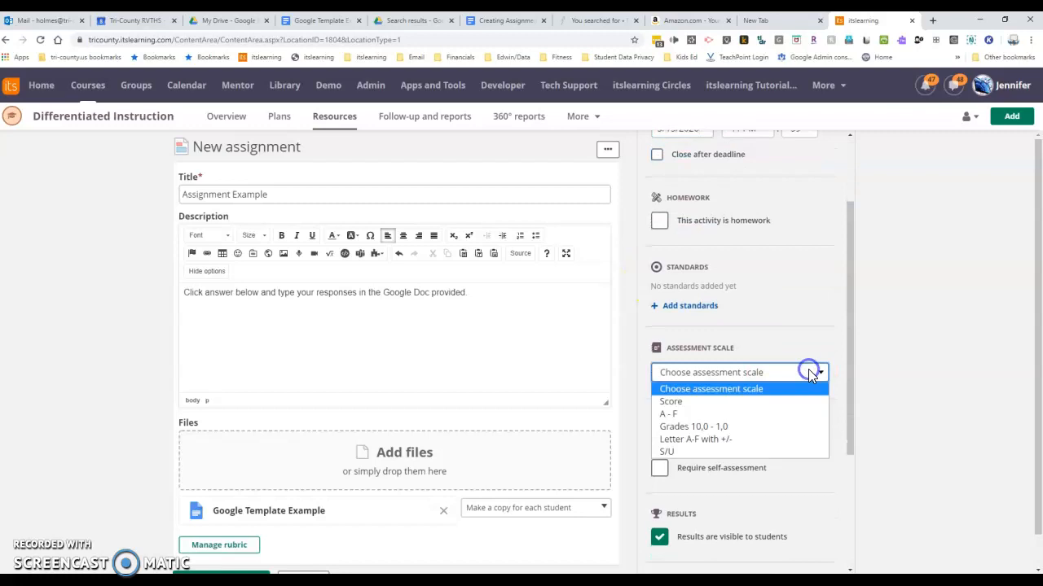
{"action": "left_click", "coordinate": [666, 454]}
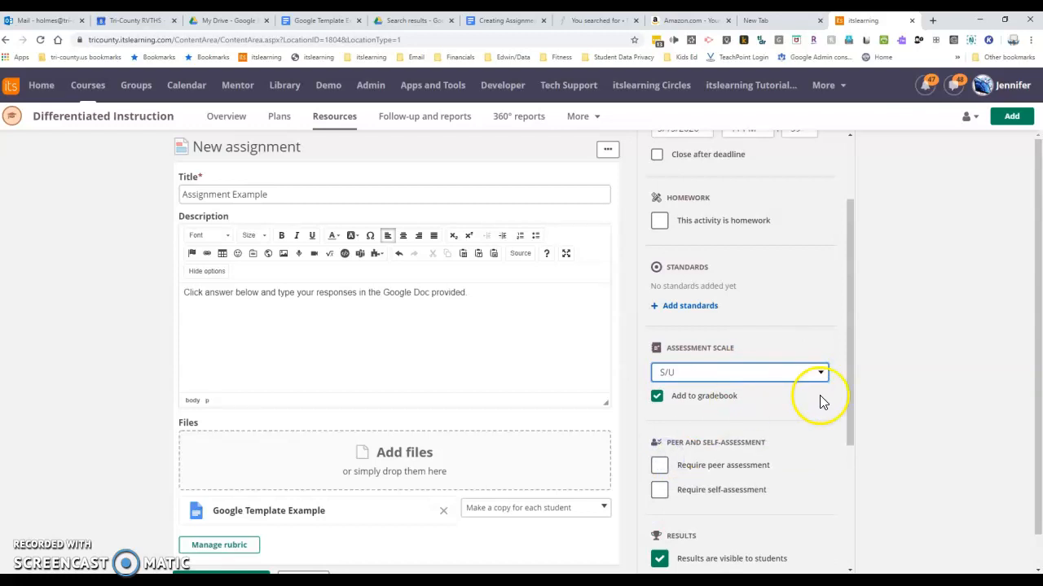
{"action": "scroll", "coordinate": [819, 401], "scroll_direction": "down", "scroll_amount": 1}
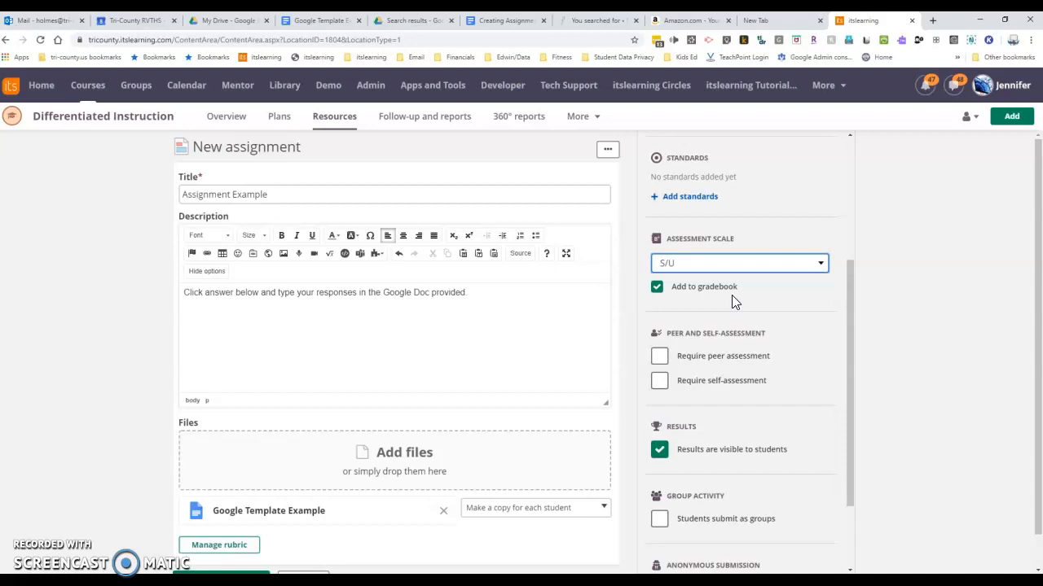
{"action": "scroll", "coordinate": [717, 387], "scroll_direction": "down", "scroll_amount": 2}
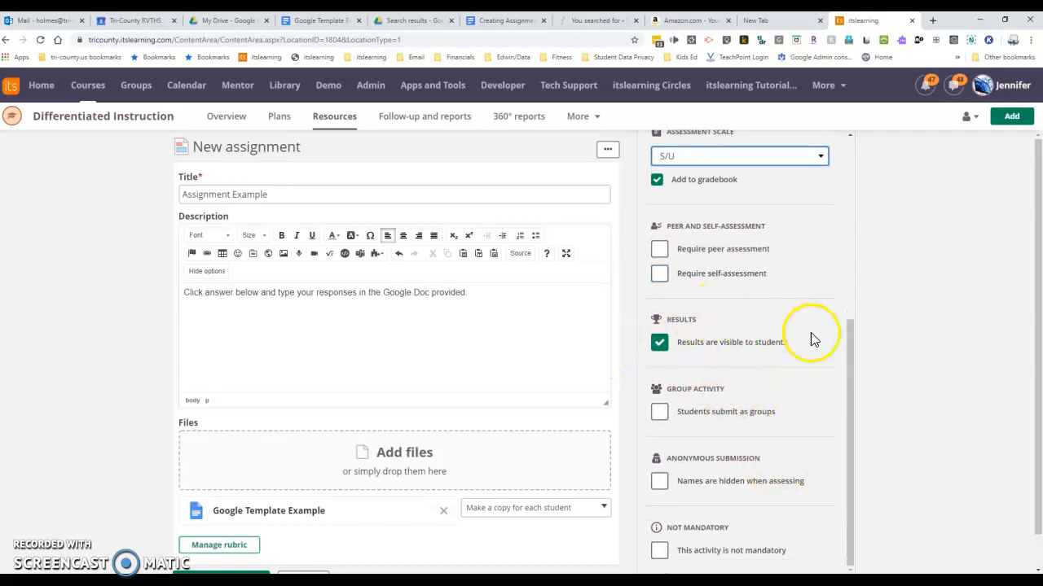
{"action": "scroll", "coordinate": [733, 379], "scroll_direction": "down", "scroll_amount": 1}
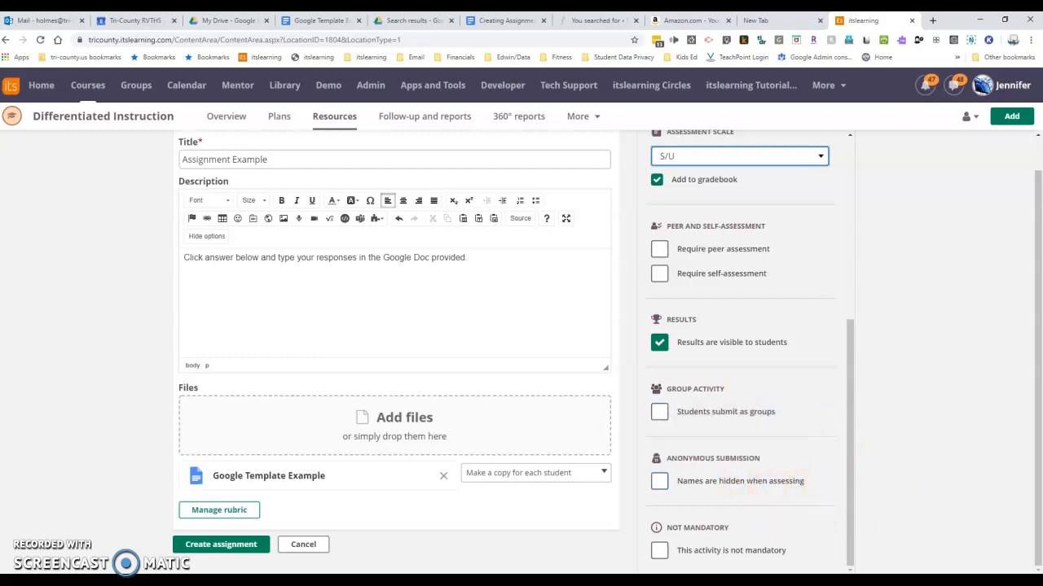
Step: Mark the assignment as not mandatory and create it
{"action": "left_click", "coordinate": [659, 554]}
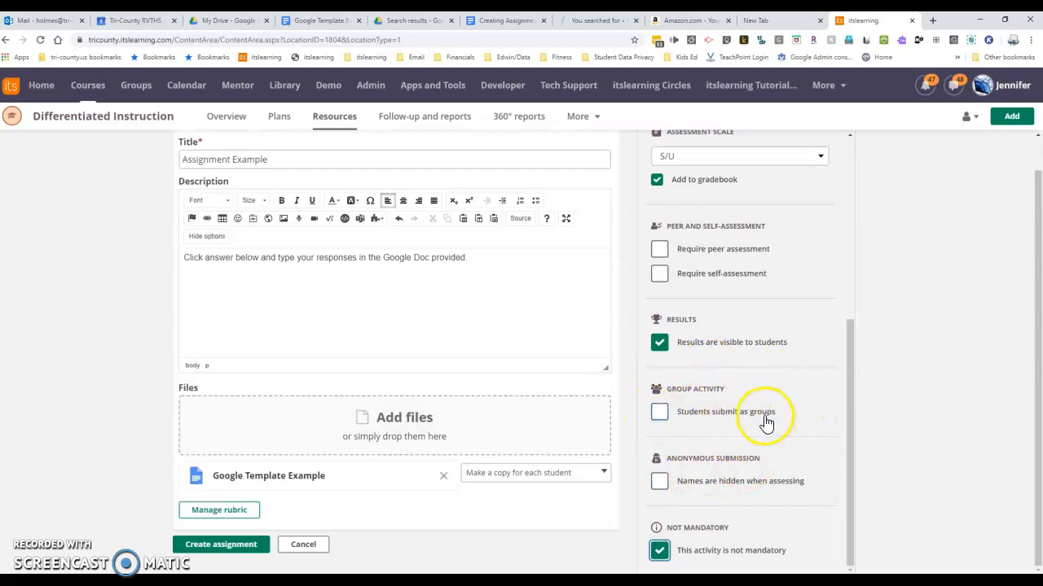
{"action": "scroll", "coordinate": [538, 379], "scroll_direction": "up", "scroll_amount": 1}
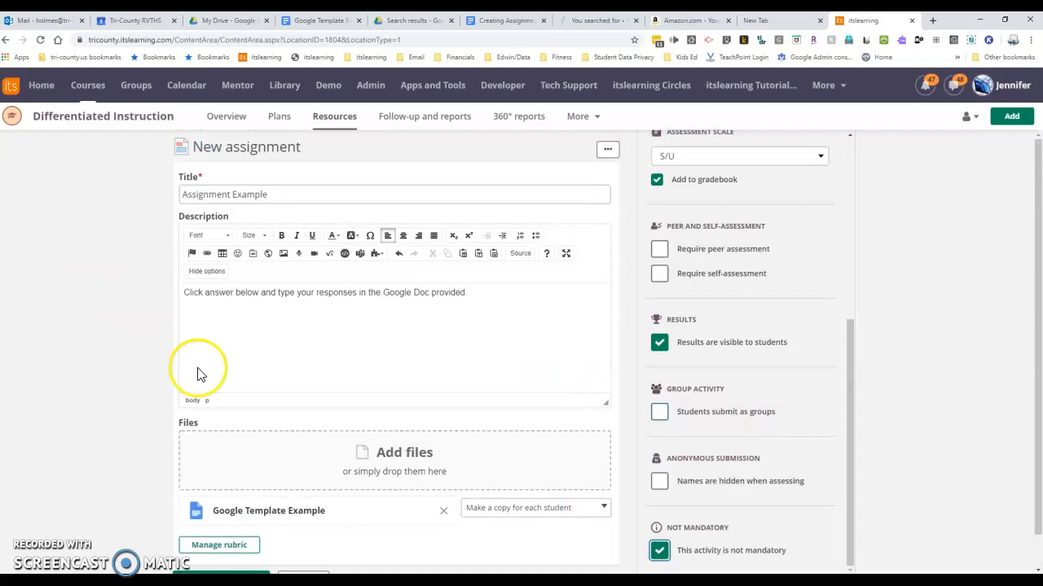
{"action": "scroll", "coordinate": [383, 483], "scroll_direction": "down", "scroll_amount": 1}
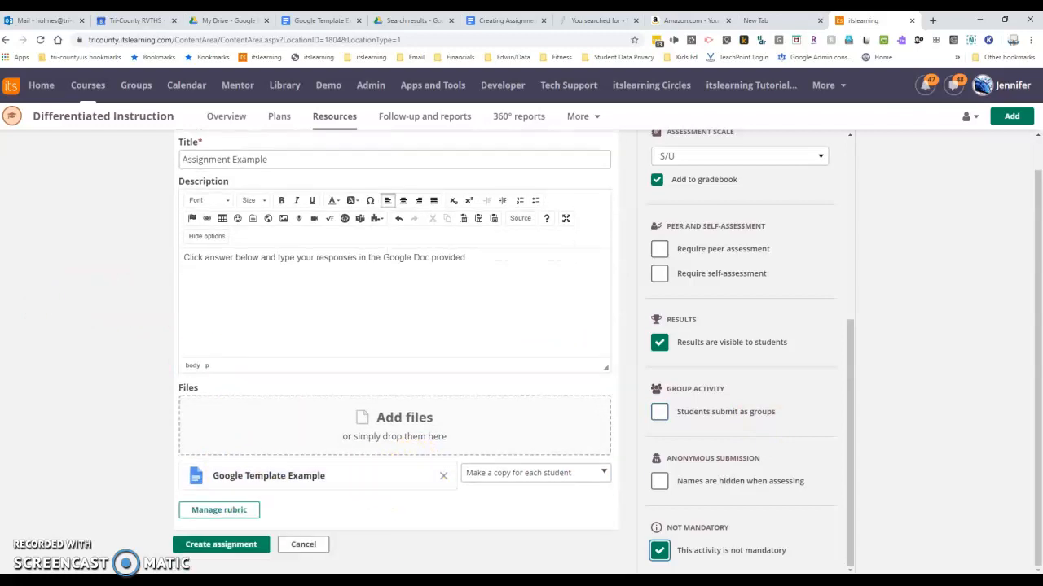
{"action": "left_click", "coordinate": [227, 546]}
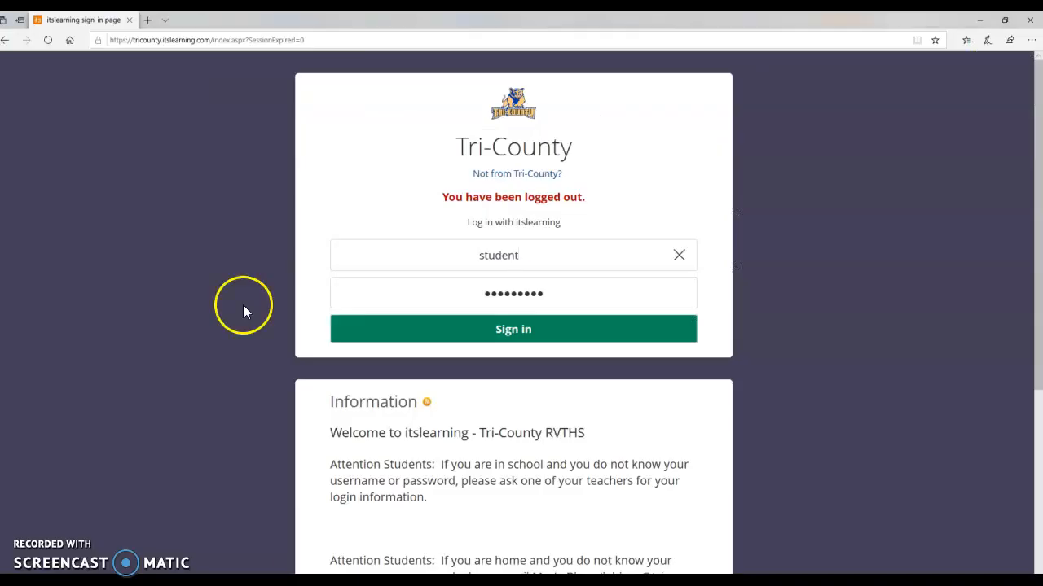
Step: Sign in to the student account and open Assignment Example from the Differentiated Instruction course's active tasks
{"action": "left_click", "coordinate": [523, 340]}
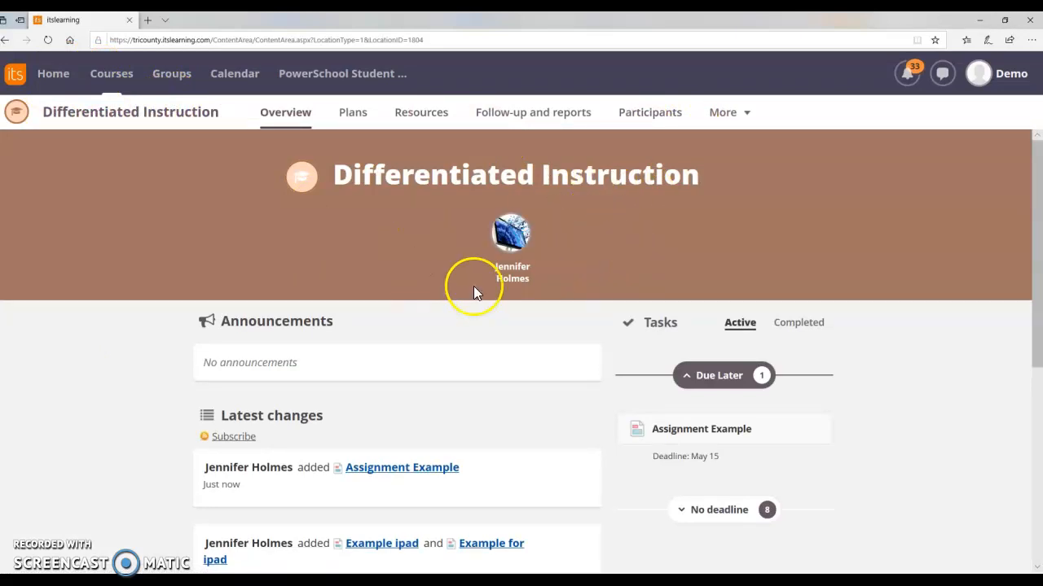
{"action": "scroll", "coordinate": [735, 402], "scroll_direction": "down", "scroll_amount": 2}
{"action": "scroll", "coordinate": [736, 403], "scroll_direction": "up", "scroll_amount": 2}
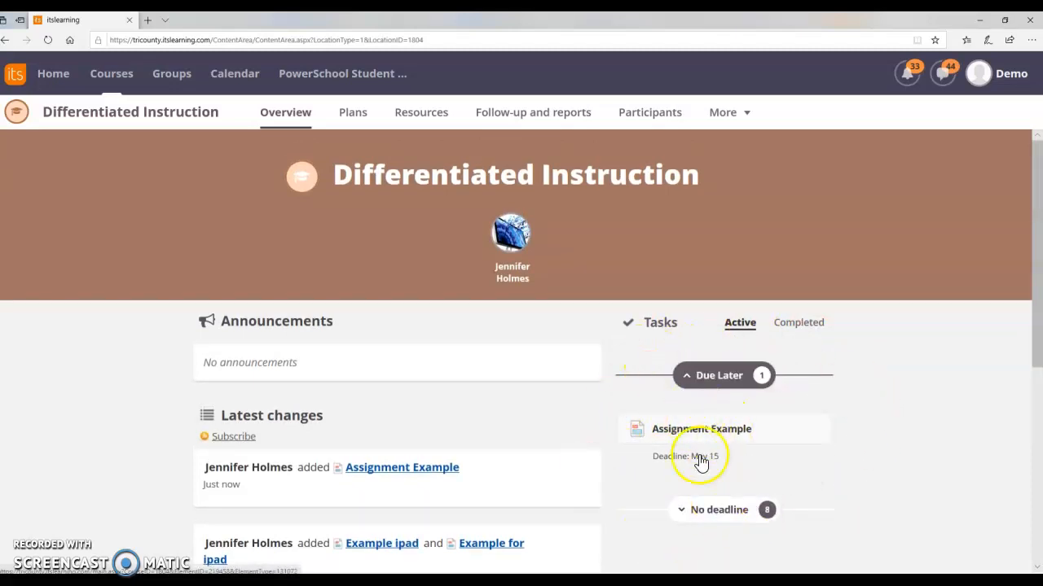
{"action": "left_click", "coordinate": [674, 425]}
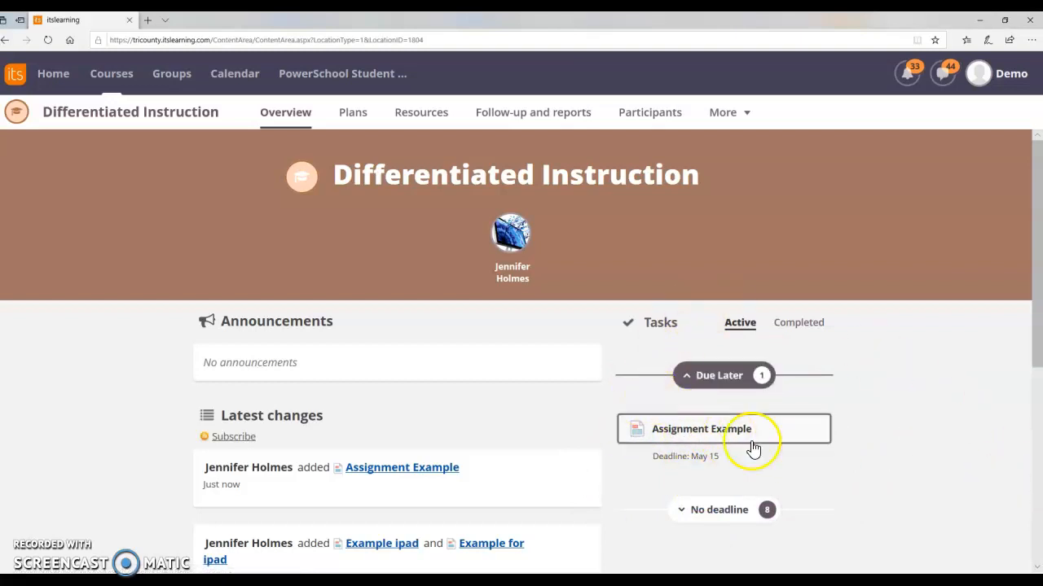
{"action": "left_click", "coordinate": [691, 434]}
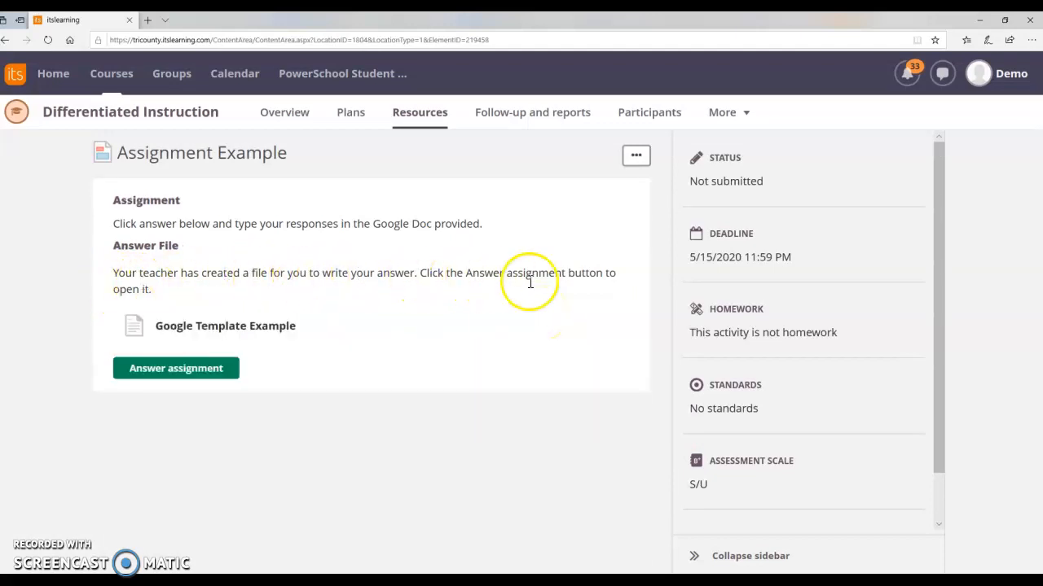
Step: Start answering the assignment and sign in with another Google account, entering the student's e-mail and account password
{"action": "left_click", "coordinate": [162, 374]}
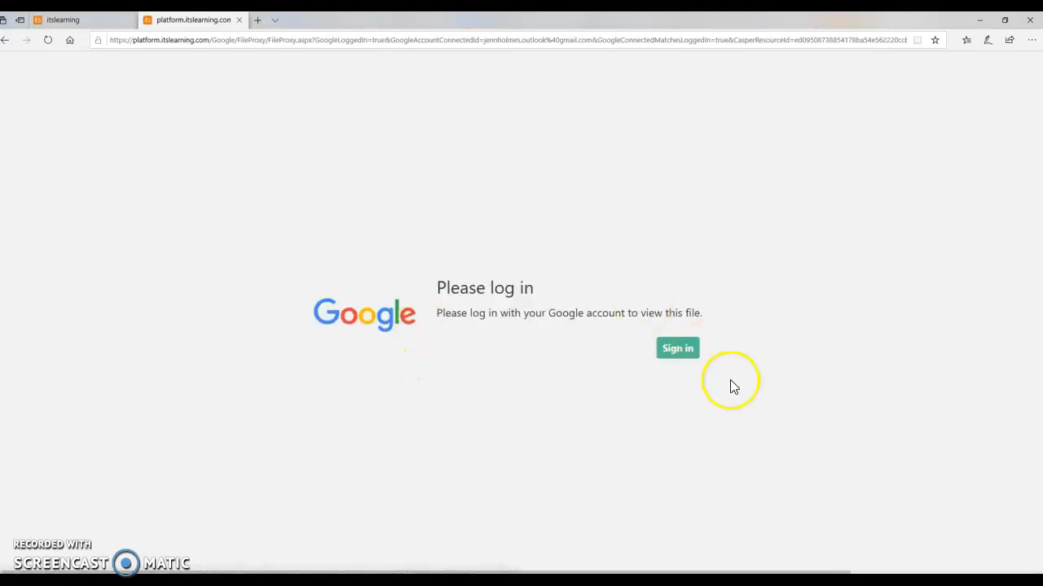
{"action": "left_click", "coordinate": [686, 364]}
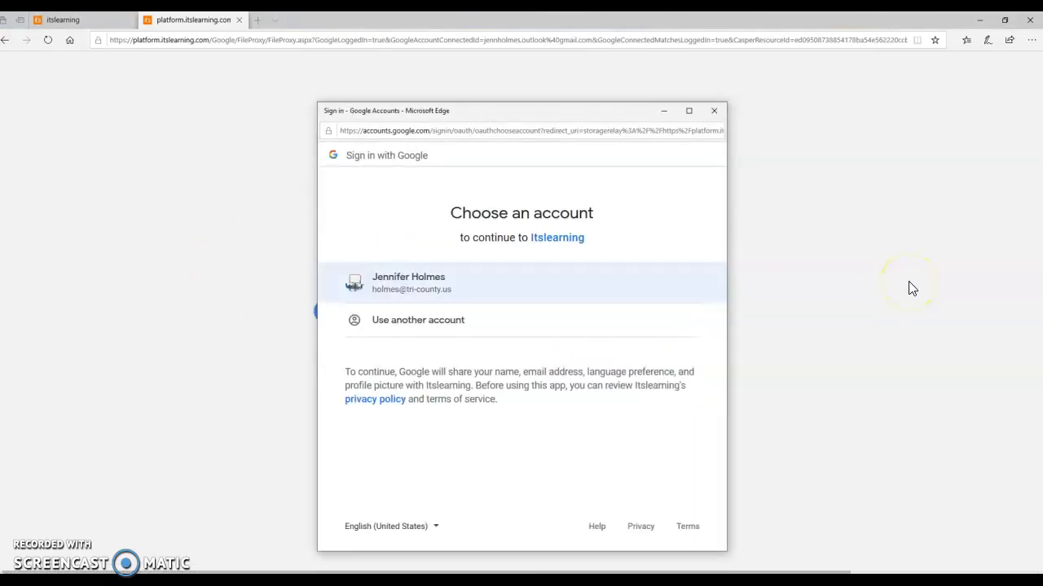
{"action": "left_click", "coordinate": [409, 324]}
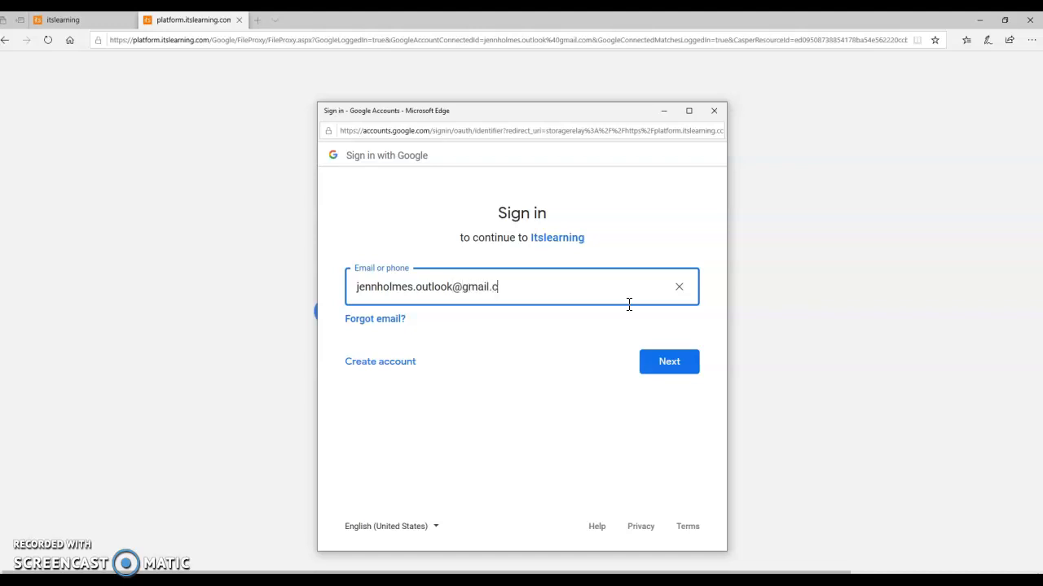
{"action": "left_click", "coordinate": [673, 364]}
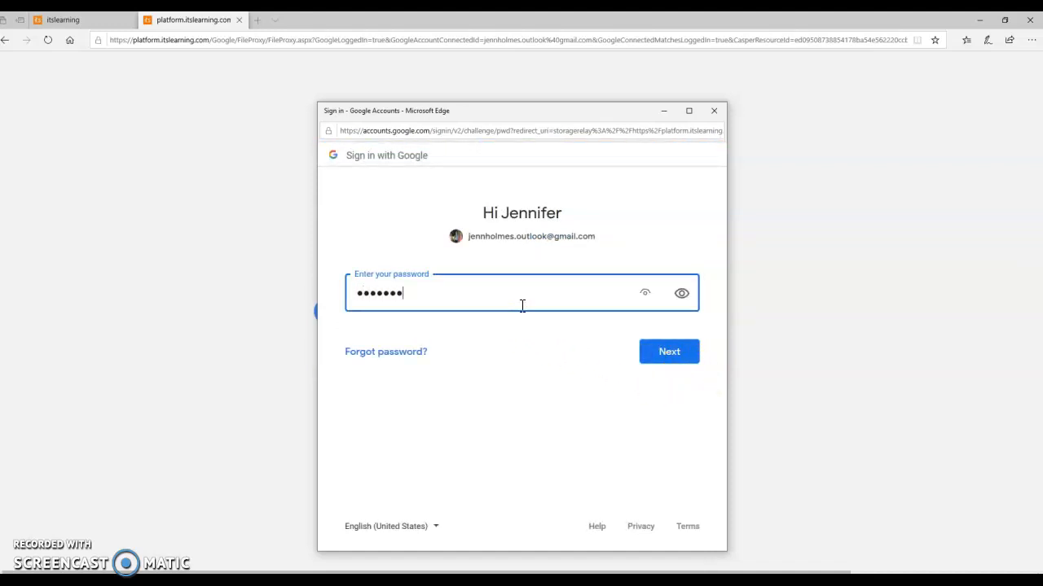
{"action": "left_click", "coordinate": [668, 352]}
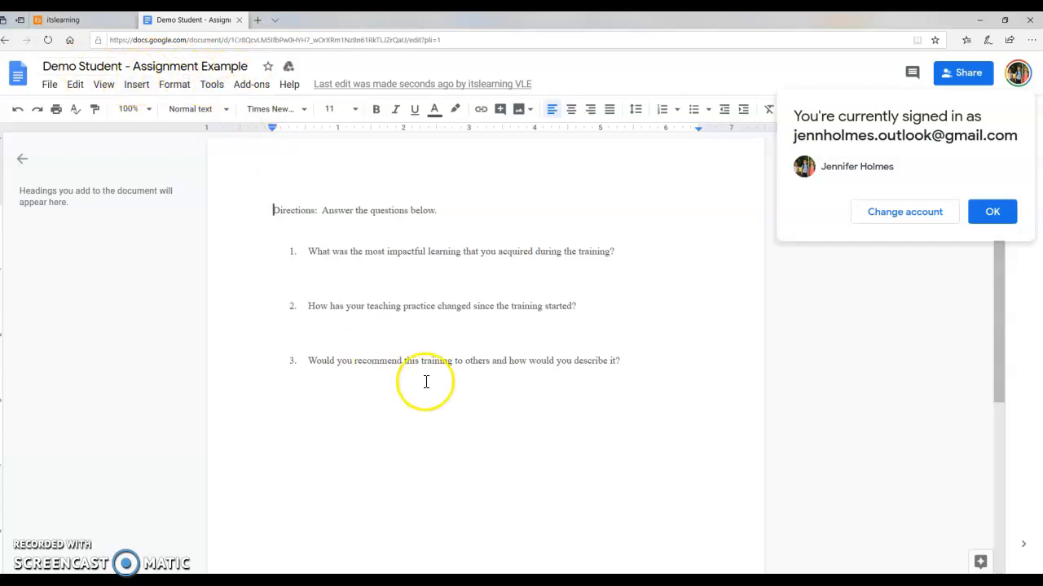
Step: Answer question 1 with "This was great and completely changed my practice", close the document, and reopen the draft briefly from the assignment page
{"action": "left_click", "coordinate": [311, 276]}
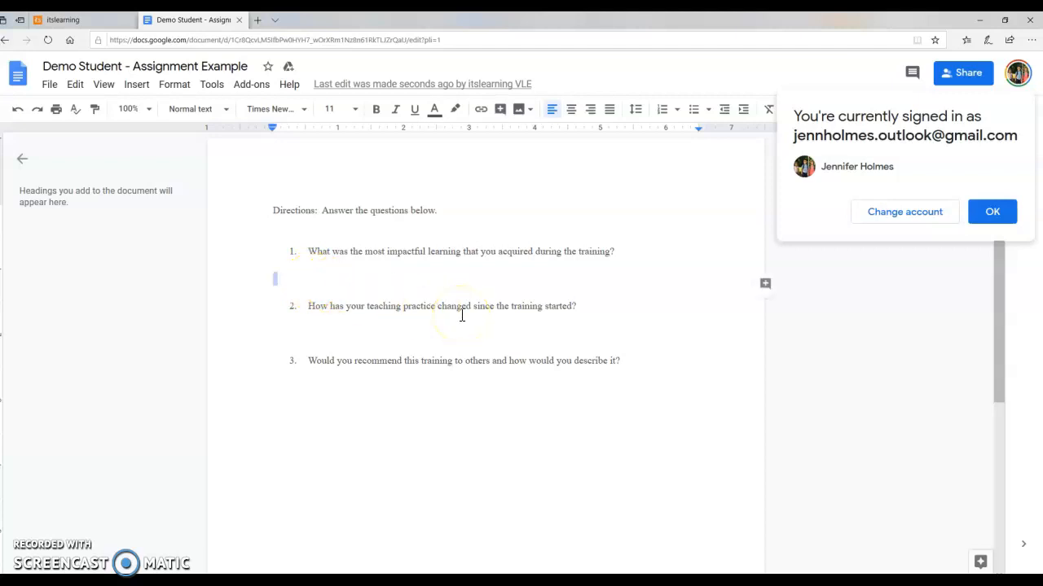
{"action": "type", "text": "T"}
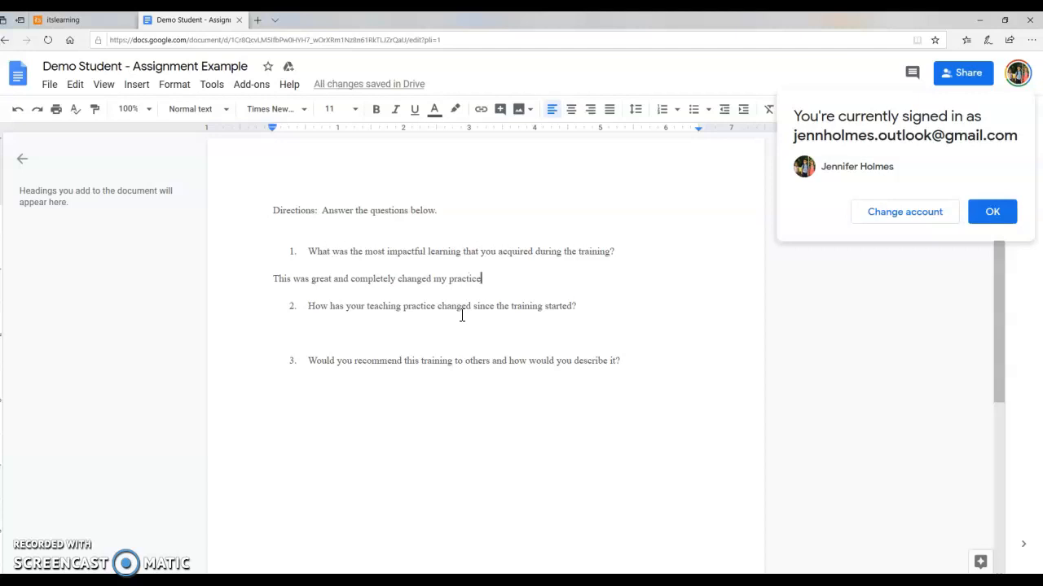
{"action": "left_click", "coordinate": [239, 20]}
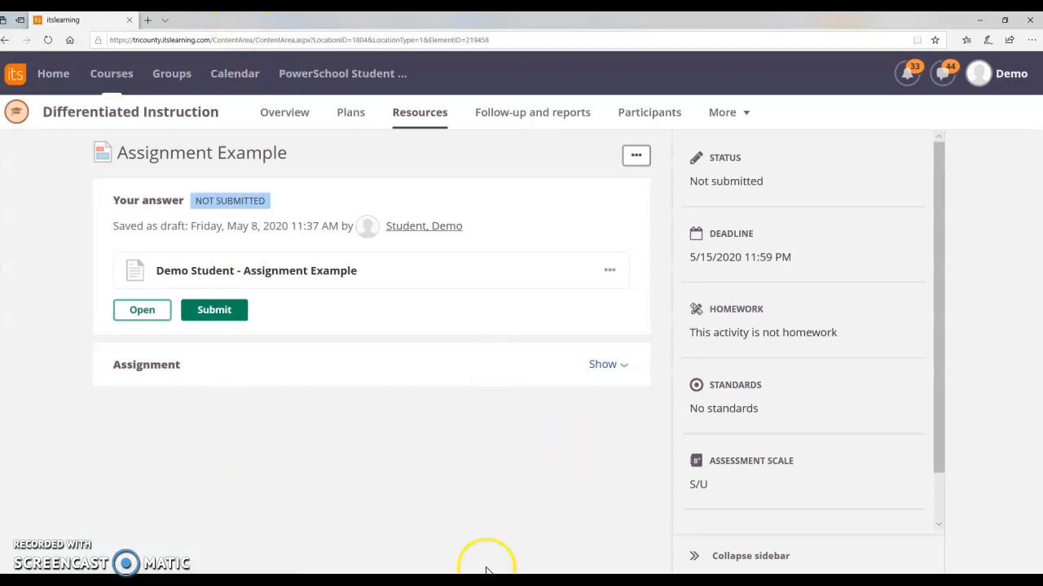
{"action": "left_click", "coordinate": [140, 311]}
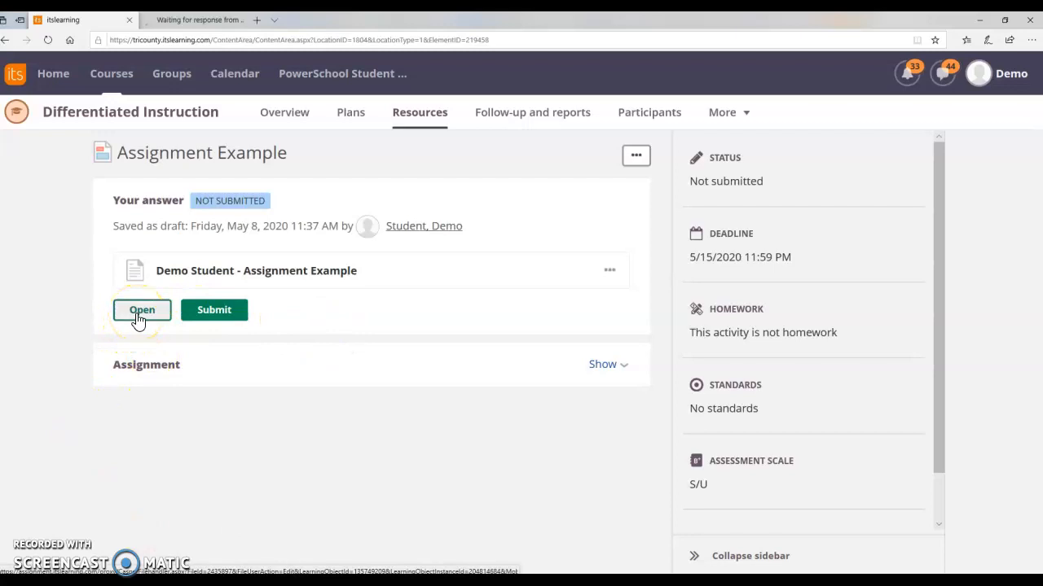
{"action": "left_click", "coordinate": [103, 22]}
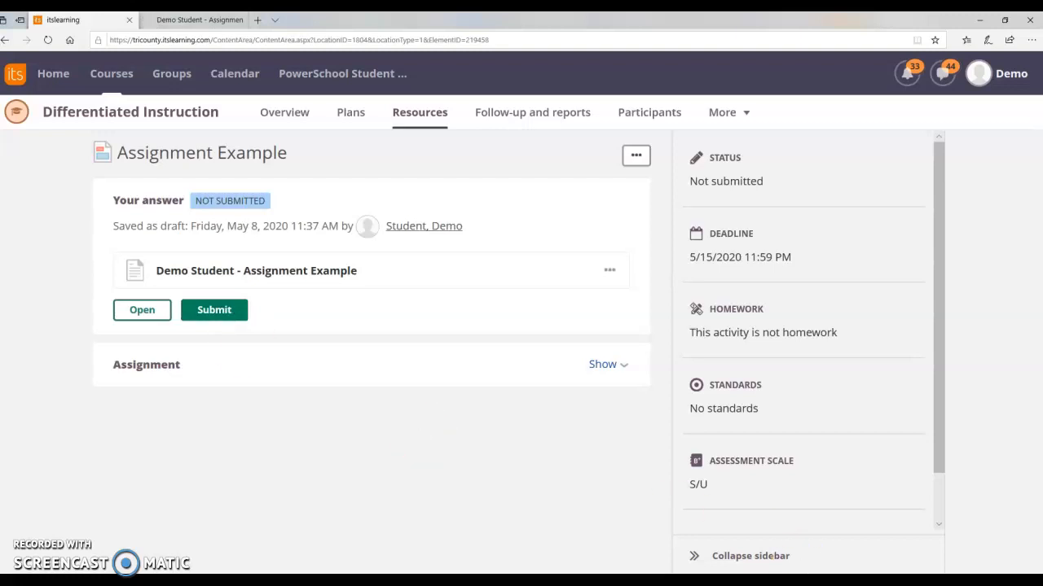
Step: Switch to the teacher's itslearning session, reload it, and open the demo student's draft answer to Assignment Example from the course resources
{"action": "key", "text": "alt+Tab"}
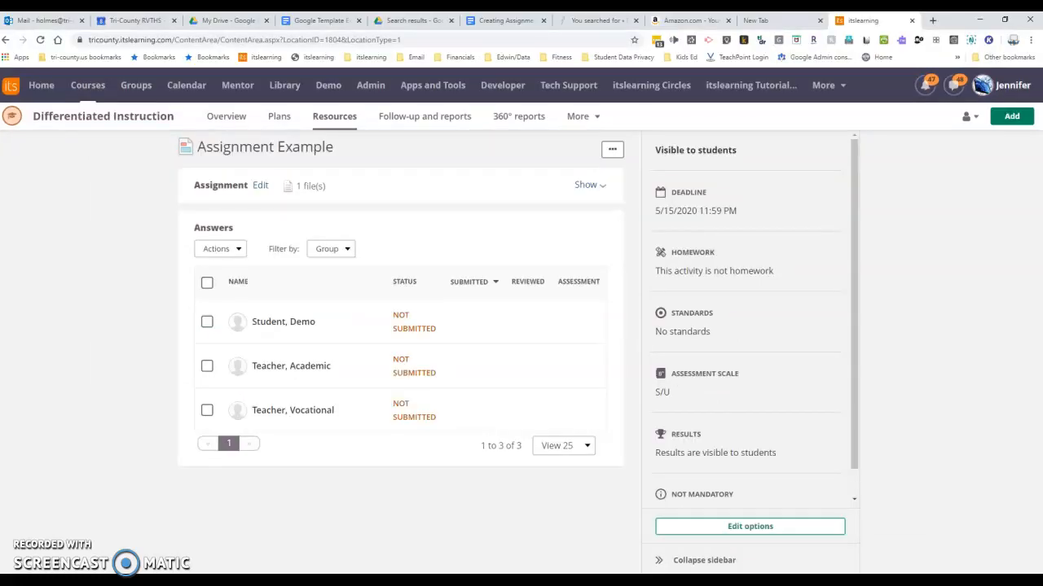
{"action": "left_click", "coordinate": [40, 39]}
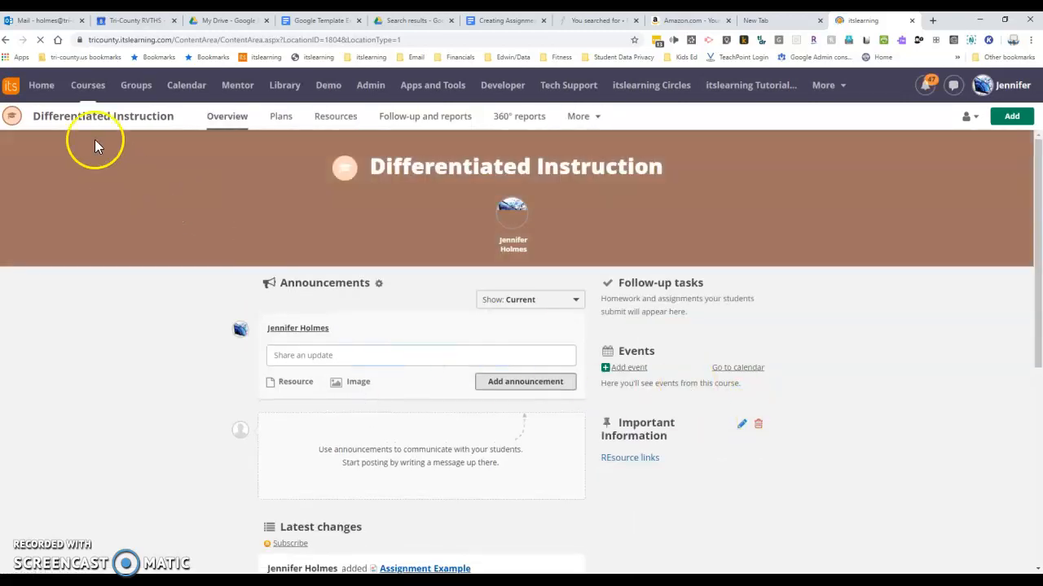
{"action": "left_click", "coordinate": [353, 118]}
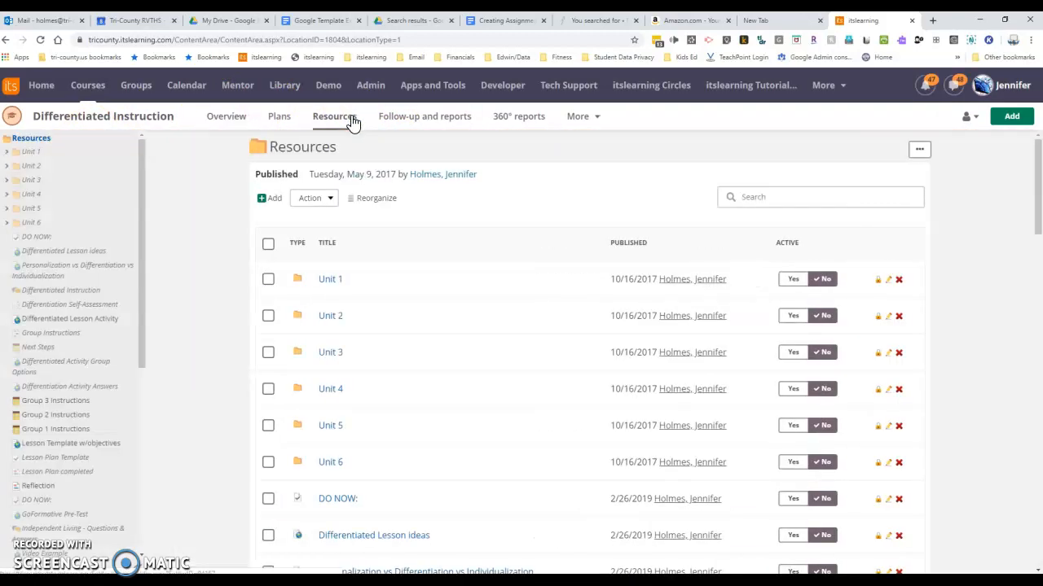
{"action": "scroll", "coordinate": [6, 522], "scroll_direction": "down", "scroll_amount": 3}
{"action": "scroll", "coordinate": [6, 522], "scroll_direction": "down", "scroll_amount": 3}
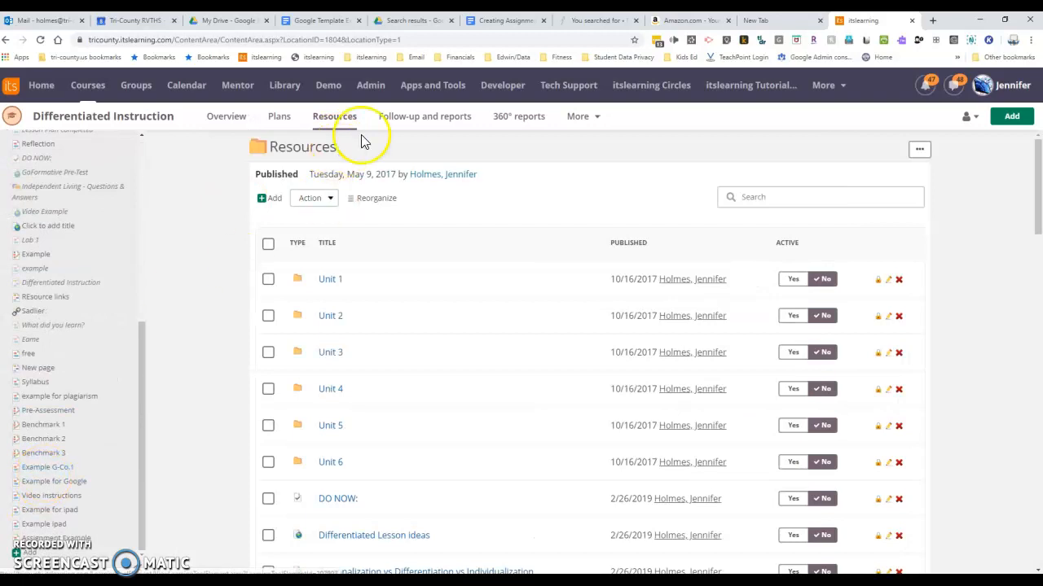
{"action": "left_click", "coordinate": [72, 540]}
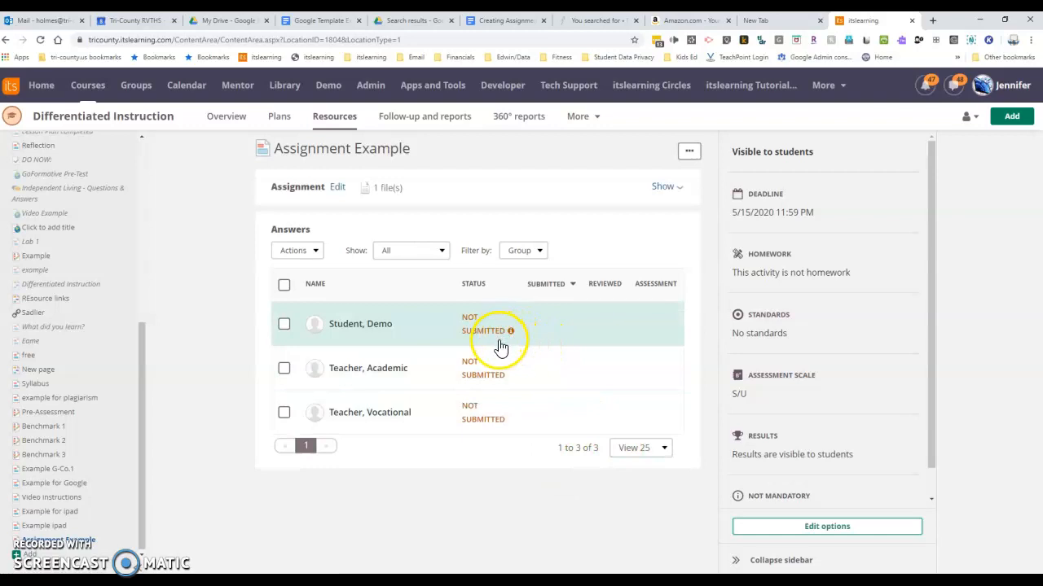
{"action": "mouse_move", "coordinate": [511, 334]}
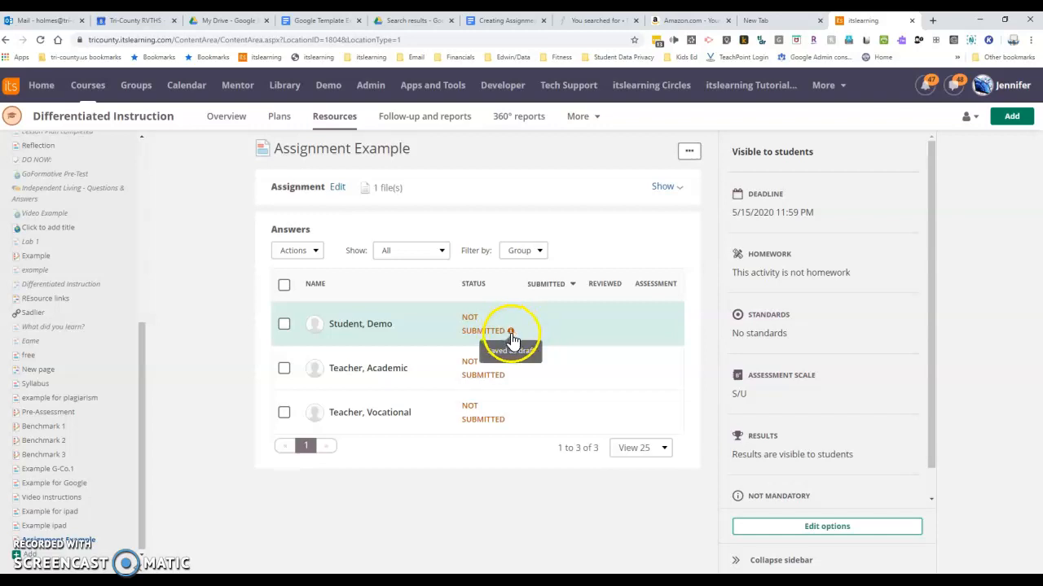
{"action": "left_click", "coordinate": [380, 329]}
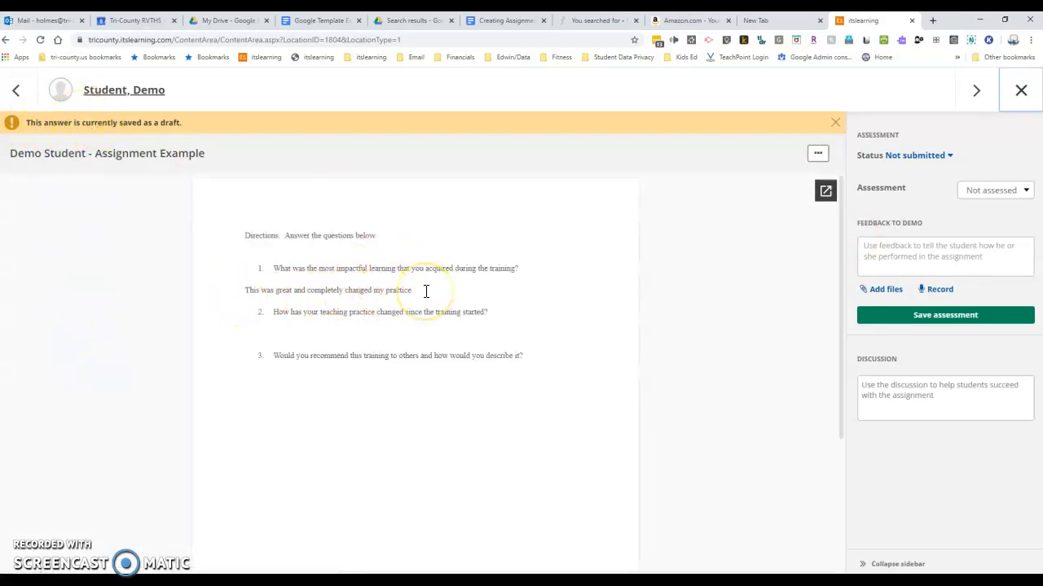
Step: Examine the discussion field, the status options and the assessment grade choices for the demo student's draft answer
{"action": "left_click", "coordinate": [931, 389]}
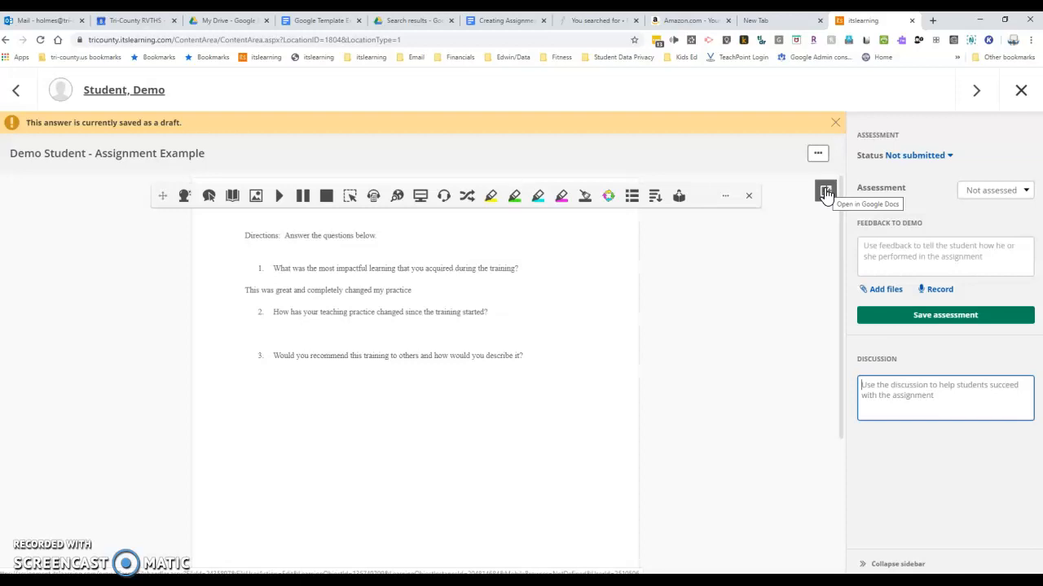
{"action": "left_click", "coordinate": [948, 156]}
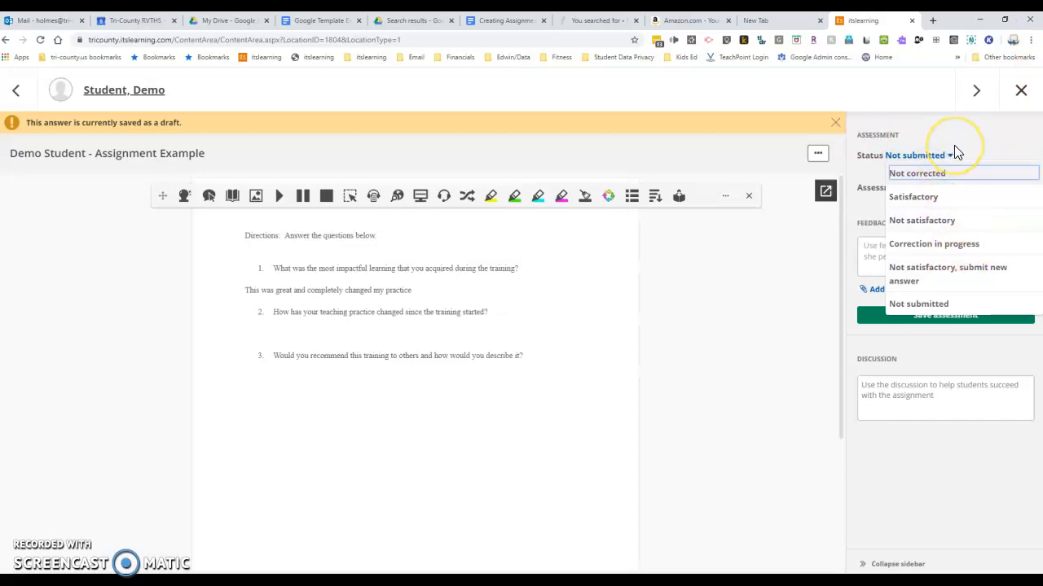
{"action": "left_click", "coordinate": [929, 255]}
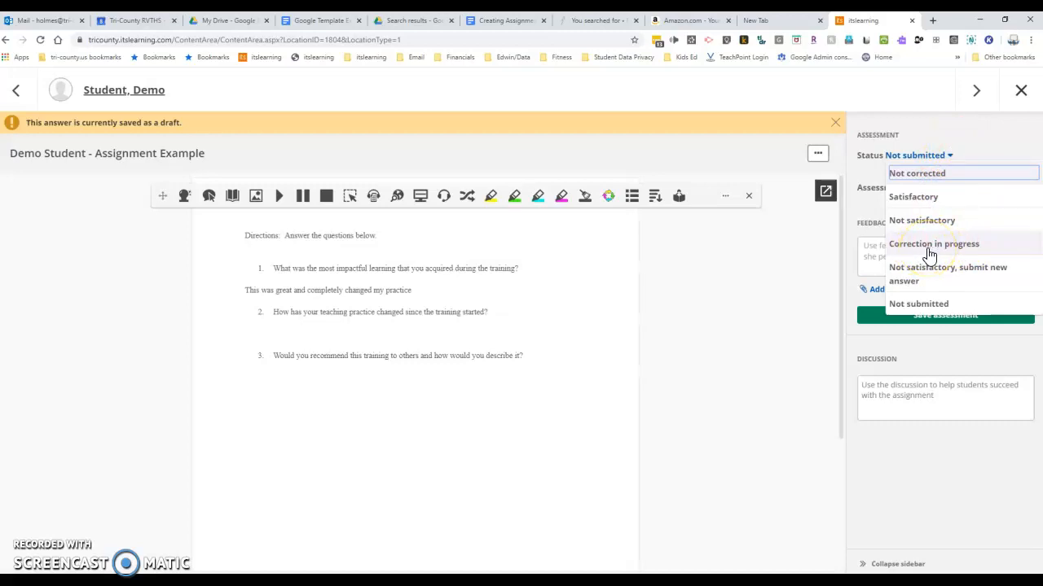
{"action": "left_click", "coordinate": [783, 91]}
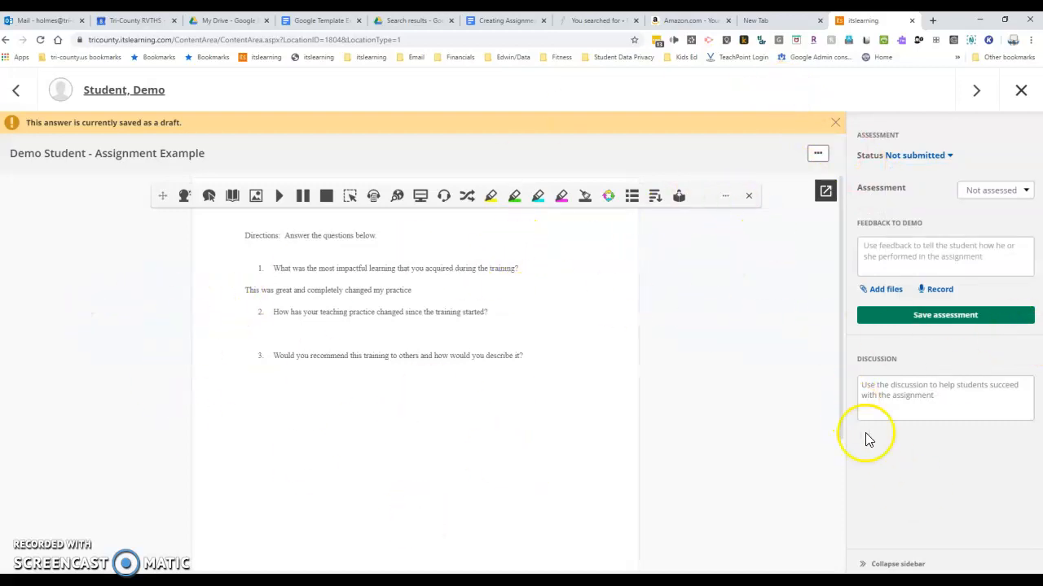
{"action": "left_click", "coordinate": [889, 399]}
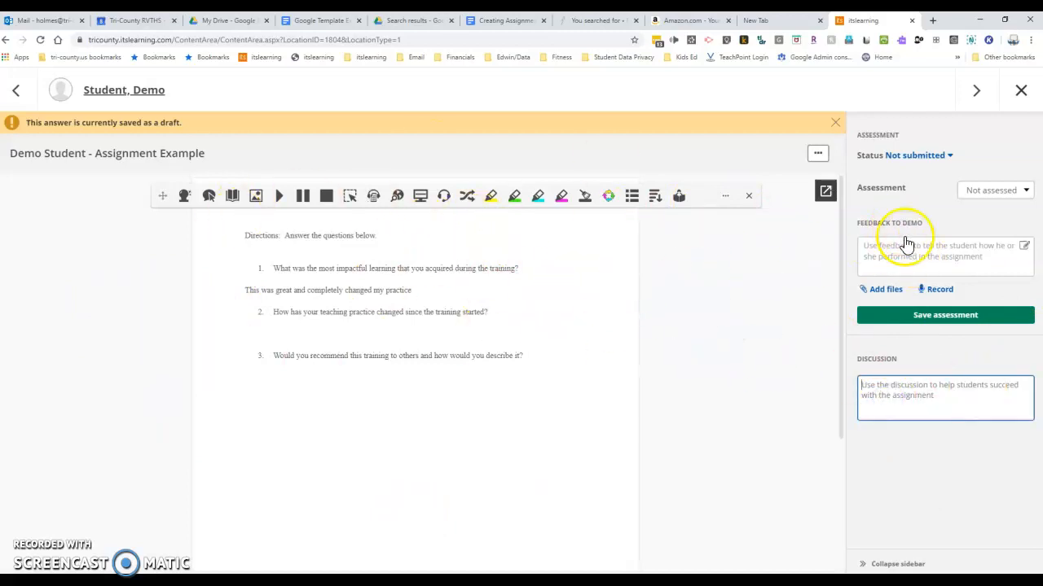
{"action": "left_click", "coordinate": [1025, 190]}
{"action": "left_click", "coordinate": [1033, 195]}
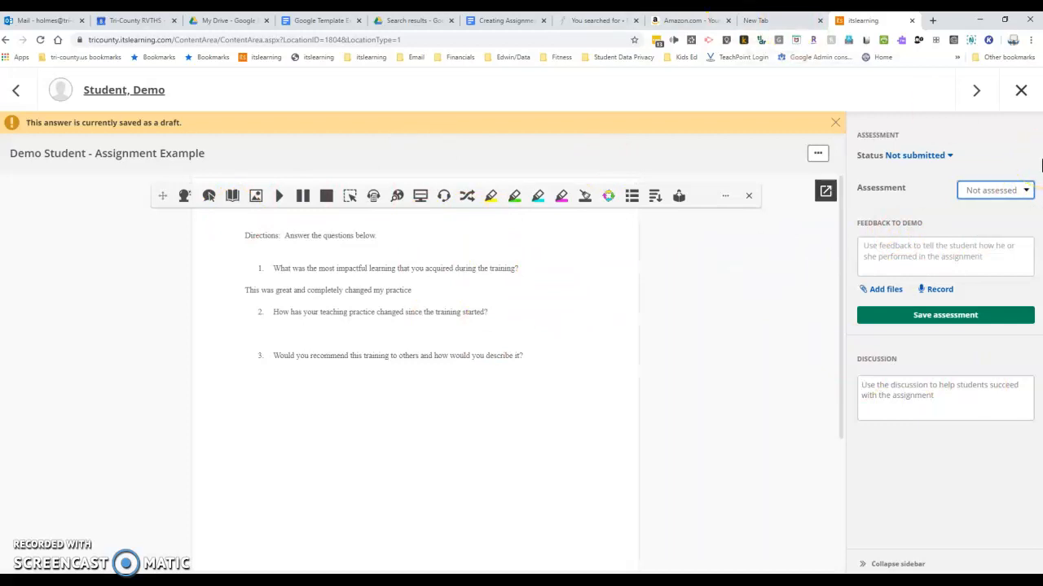
{"action": "left_click", "coordinate": [950, 156]}
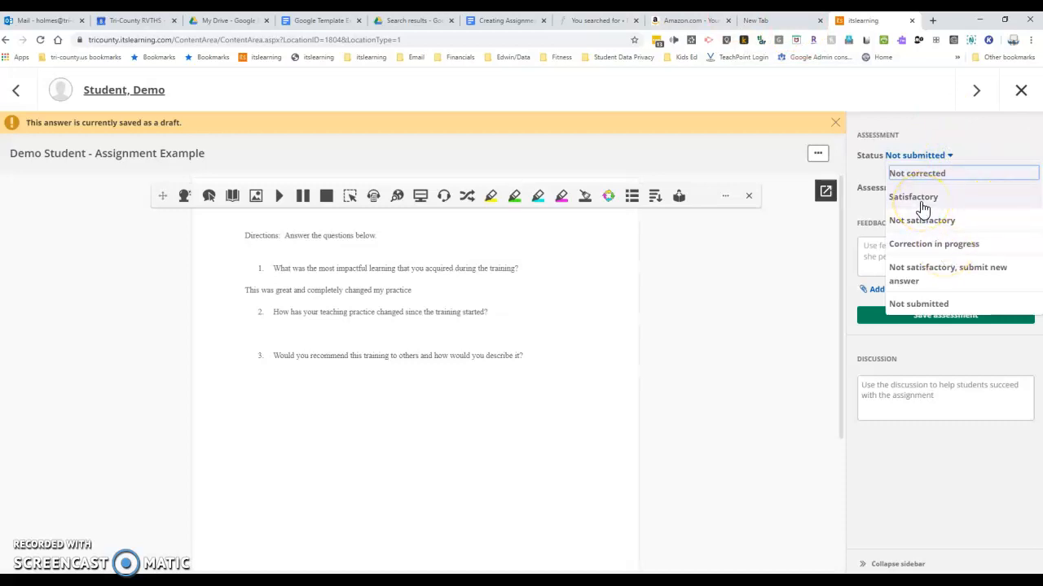
{"action": "left_click", "coordinate": [878, 207]}
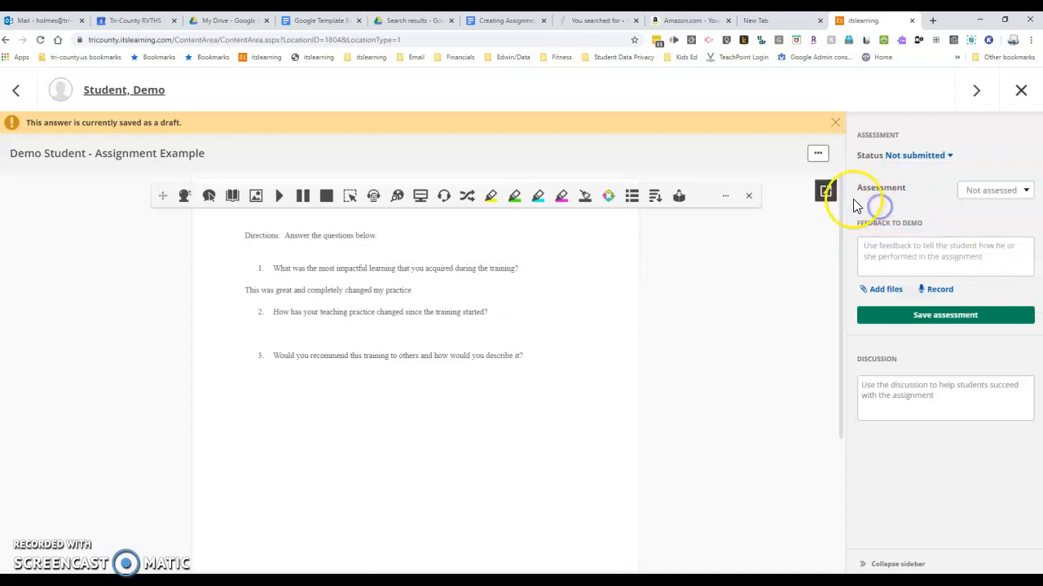
{"action": "left_click", "coordinate": [1025, 190]}
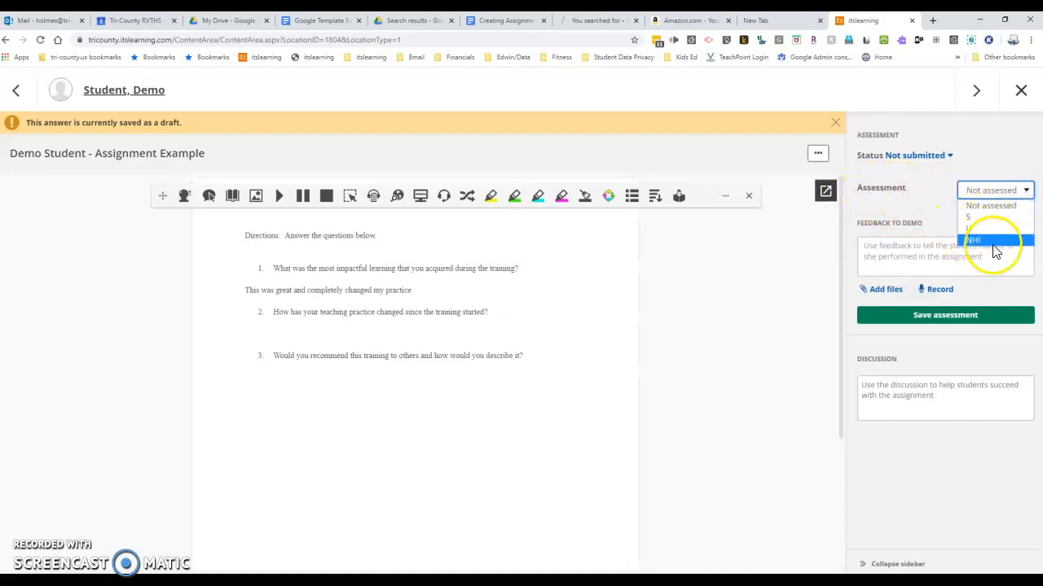
{"action": "left_click", "coordinate": [892, 171]}
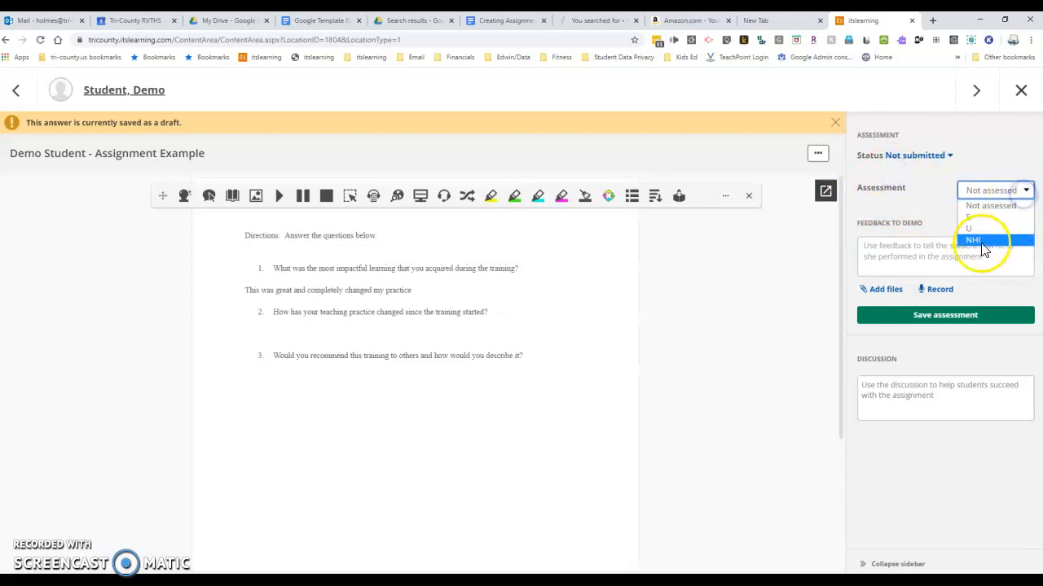
Step: Close the demo student's draft answer without assessing it and open Assignment Example for editing to view its attached template
{"action": "left_click", "coordinate": [890, 173]}
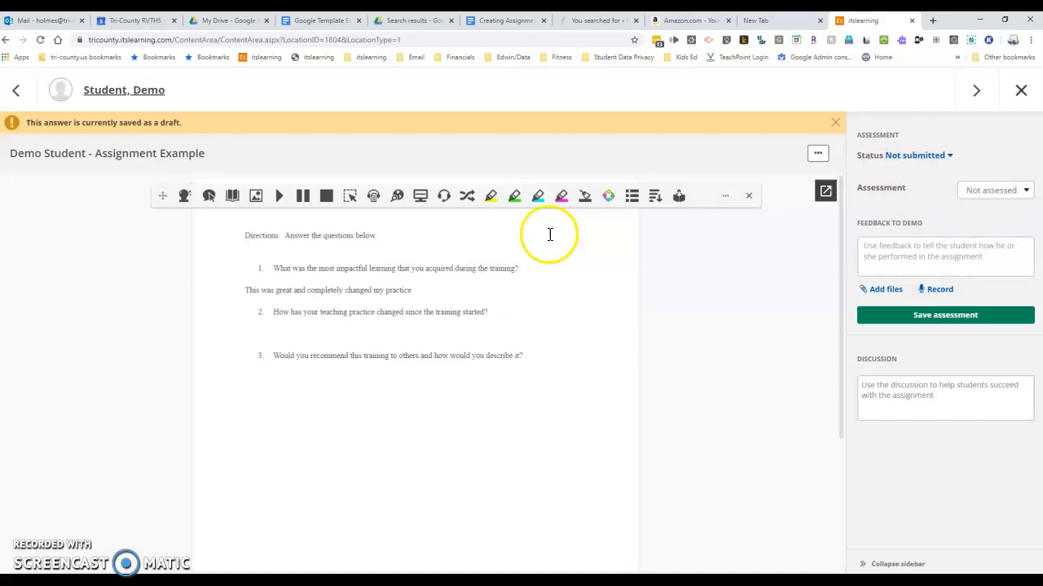
{"action": "left_click", "coordinate": [1020, 91]}
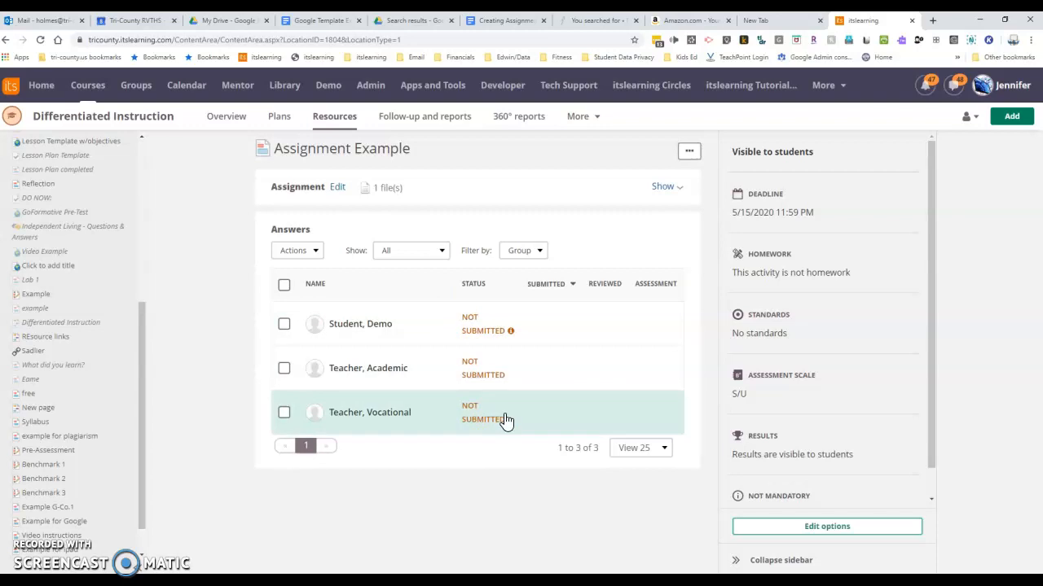
{"action": "left_click", "coordinate": [336, 187]}
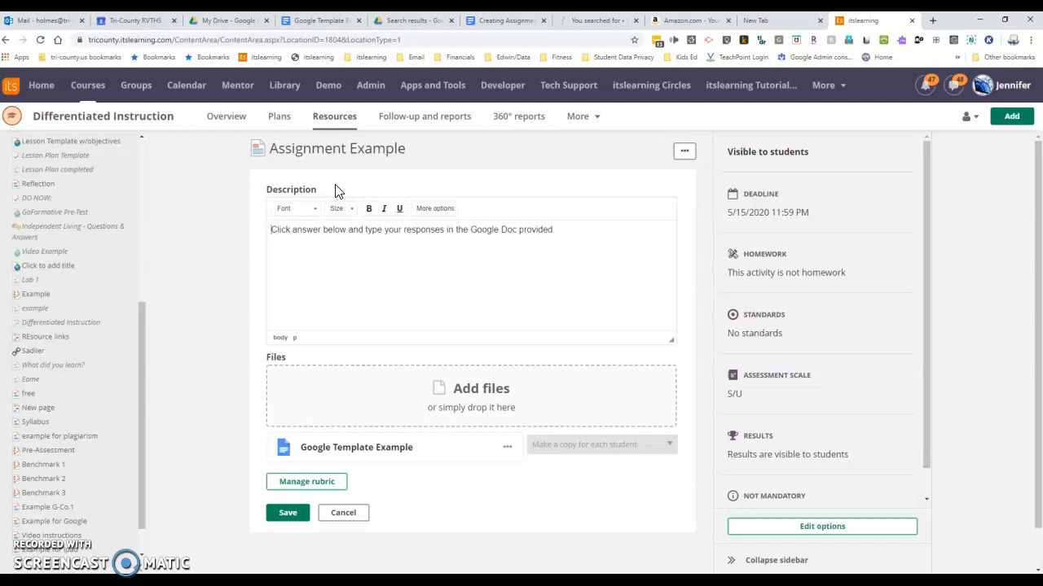
Step: Switch to Google Drive and open the Answers folder inside the Assignment Example folder shared with the teacher
{"action": "left_click", "coordinate": [213, 22]}
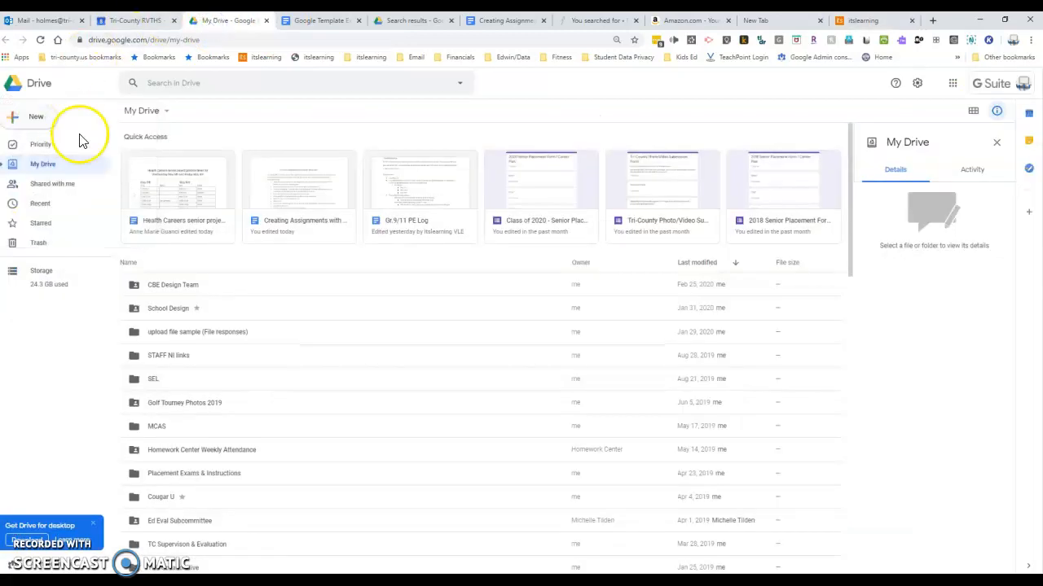
{"action": "left_click", "coordinate": [52, 186]}
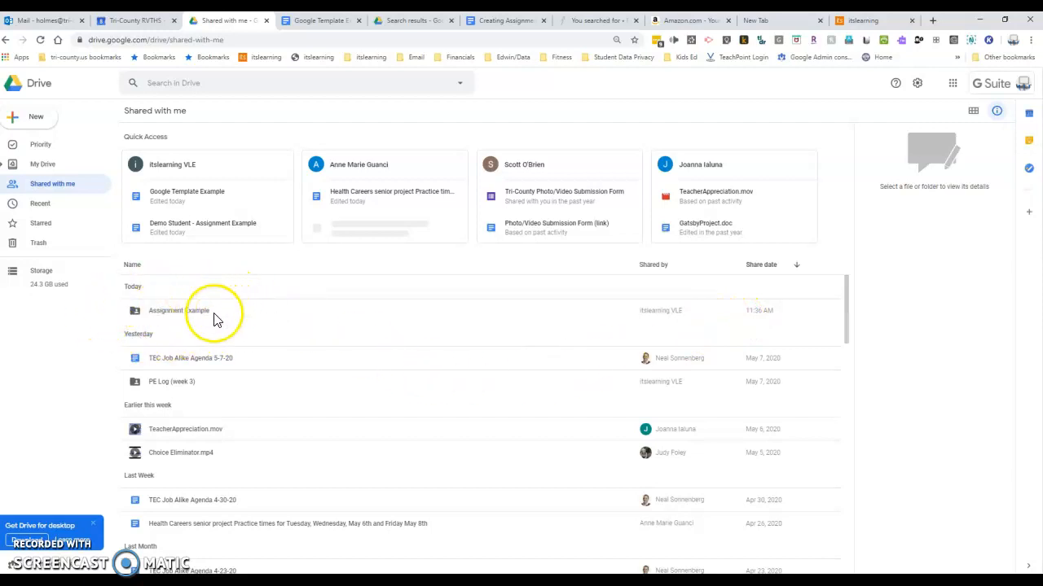
{"action": "double_click", "coordinate": [164, 318]}
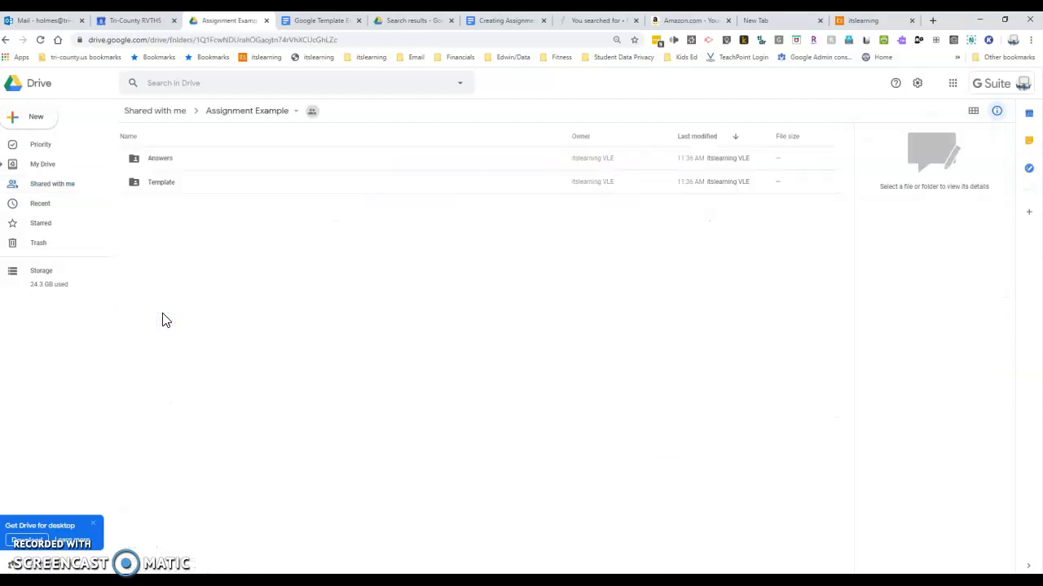
{"action": "double_click", "coordinate": [158, 162]}
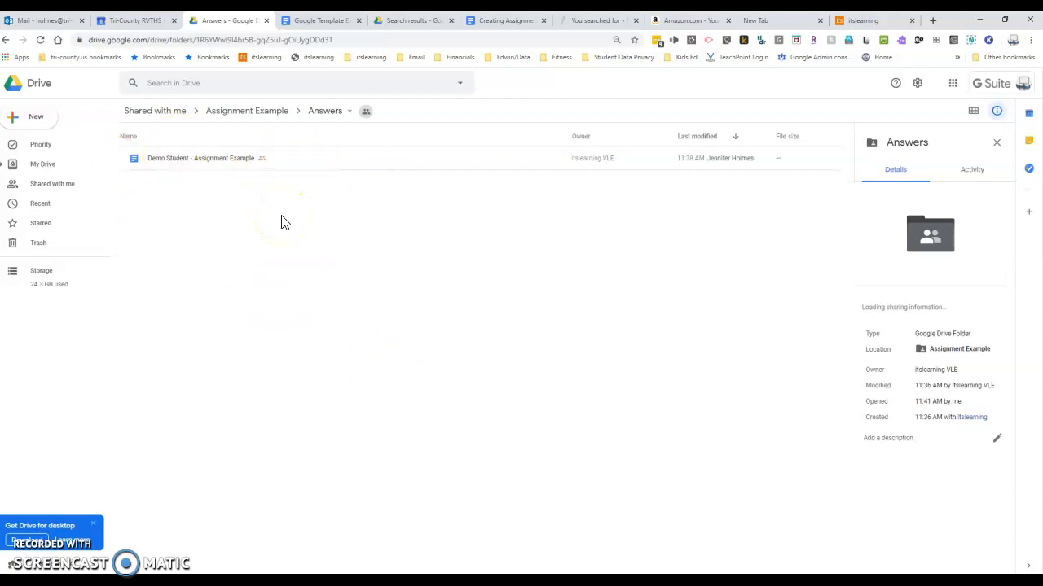
Step: Return to itslearning, cancel editing Assignment Example, and open the assignment's permissions settings
{"action": "left_click", "coordinate": [880, 20]}
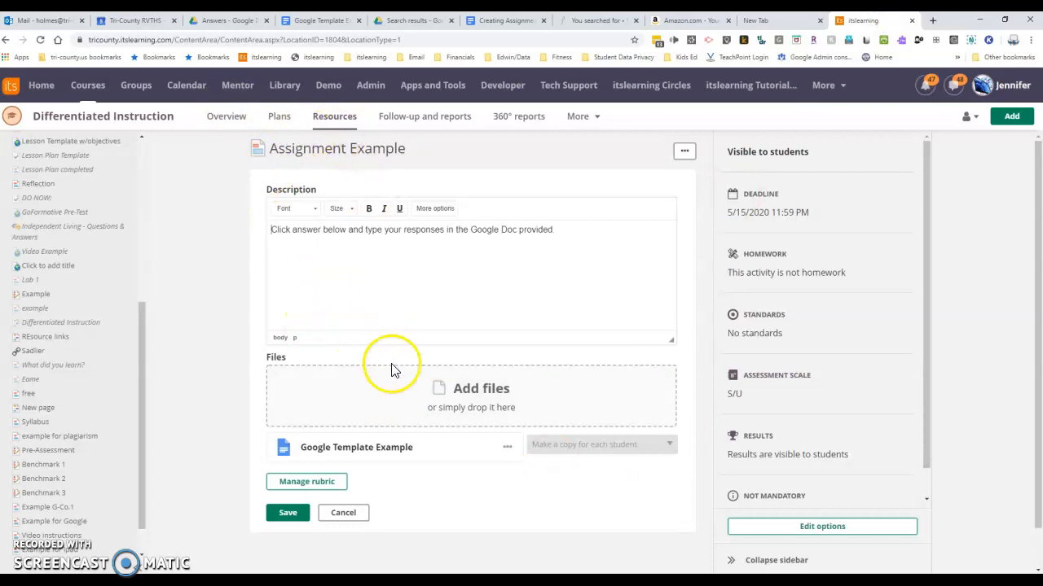
{"action": "left_click", "coordinate": [343, 520]}
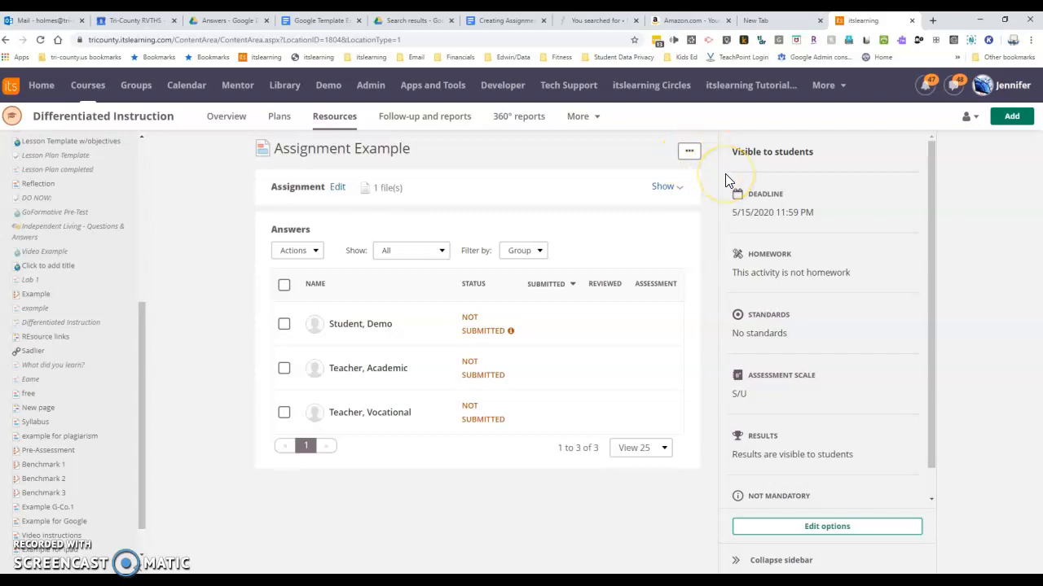
{"action": "left_click", "coordinate": [690, 156]}
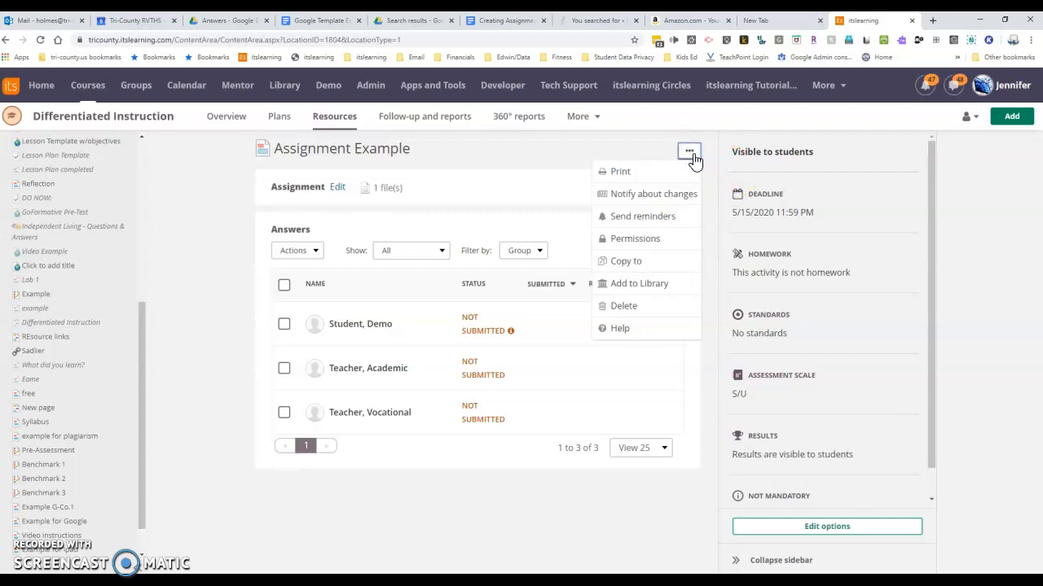
{"action": "left_click", "coordinate": [689, 157]}
{"action": "left_click", "coordinate": [639, 240]}
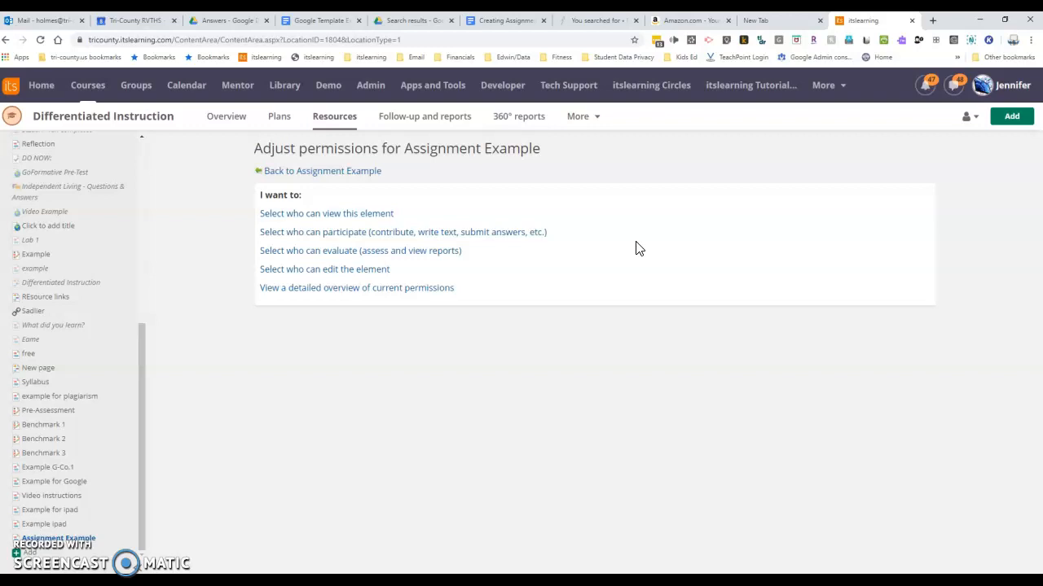
{"action": "left_click", "coordinate": [622, 249]}
Step: Grant permission to participate in Assignment Example to the demo student and academic teacher participants, and save
{"action": "left_click", "coordinate": [341, 234]}
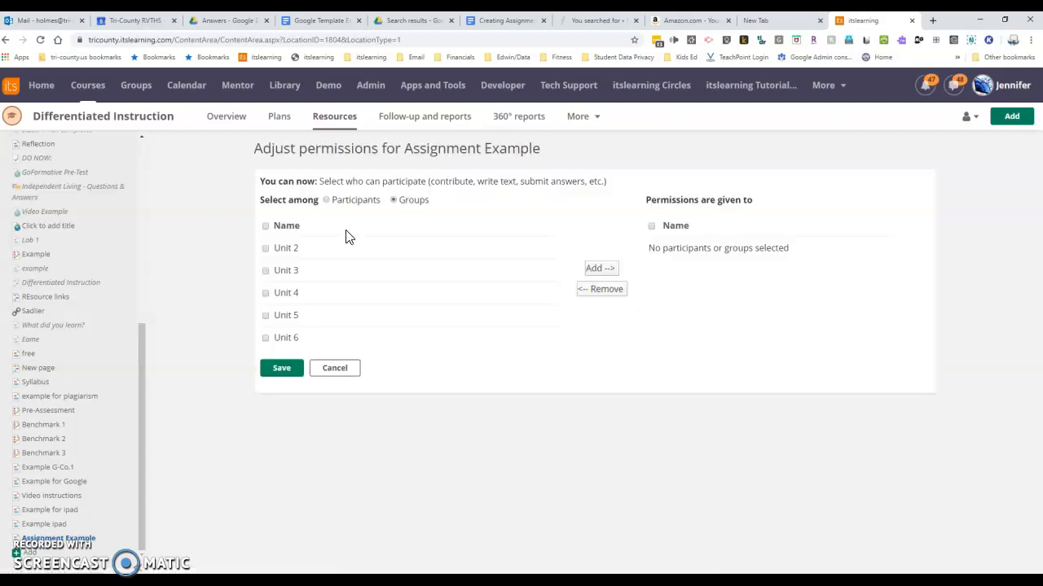
{"action": "left_click", "coordinate": [327, 200]}
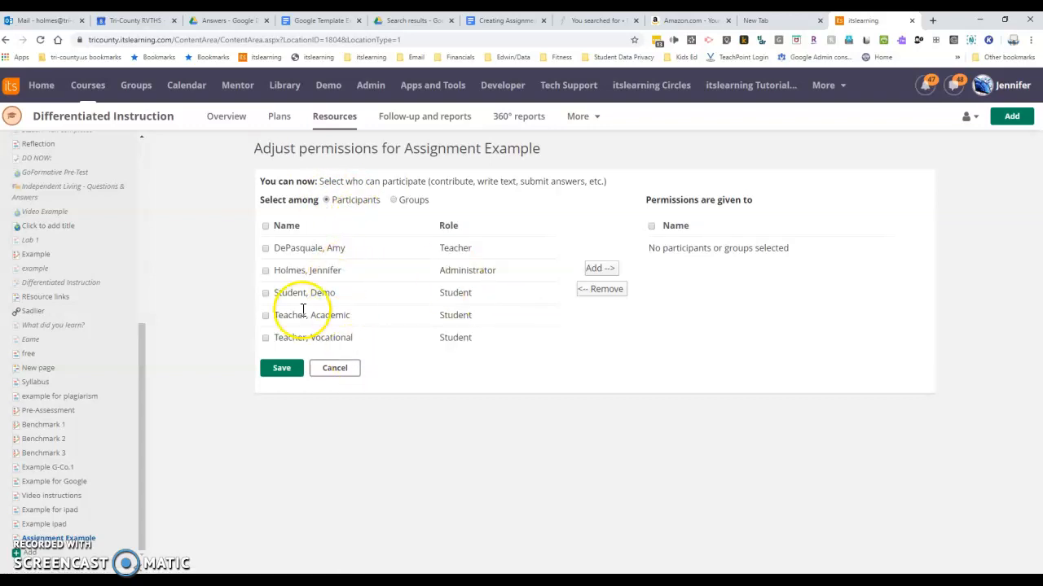
{"action": "left_click", "coordinate": [267, 294]}
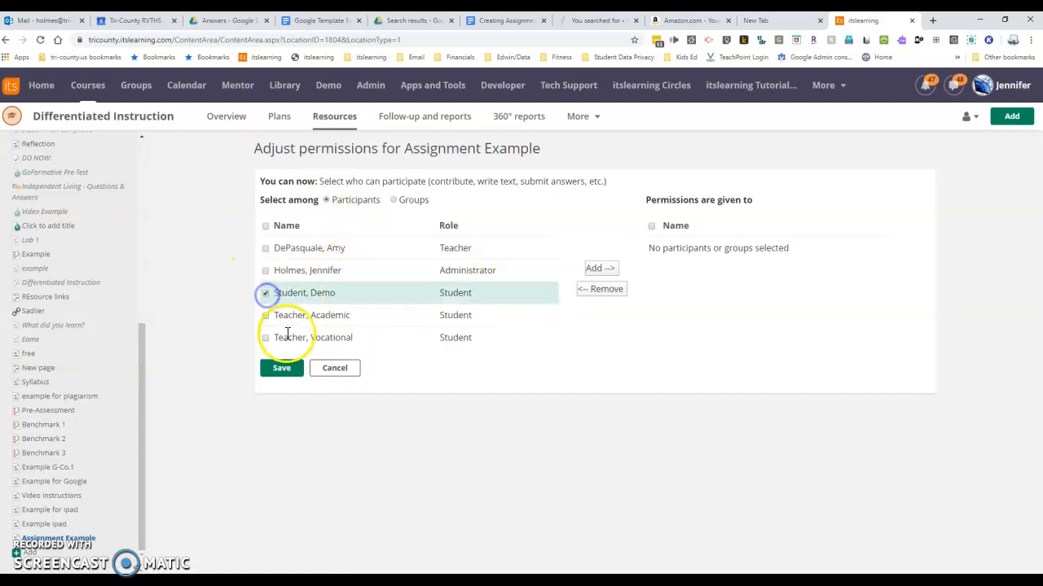
{"action": "left_click", "coordinate": [266, 316]}
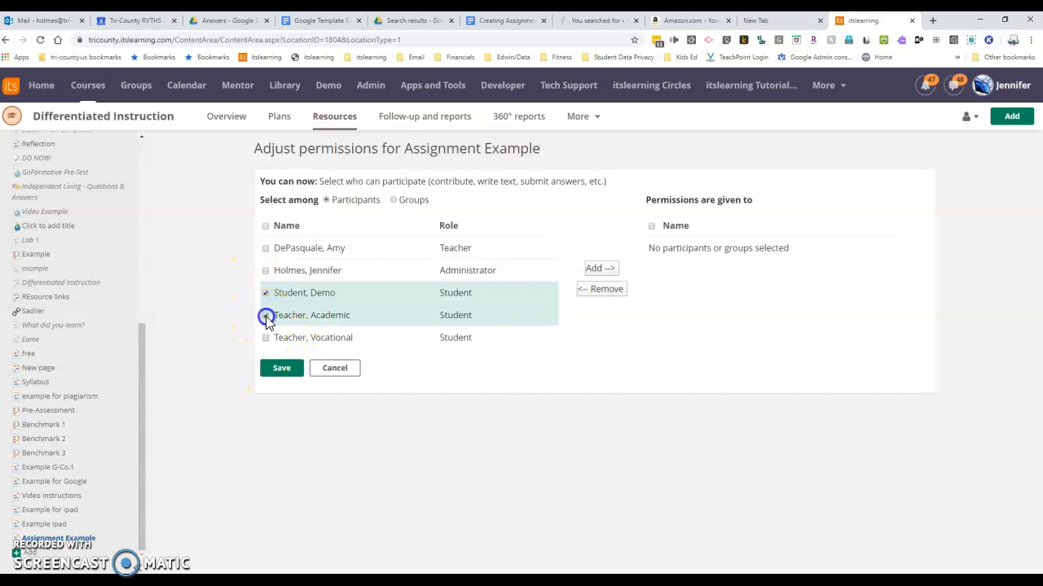
{"action": "left_click", "coordinate": [599, 268]}
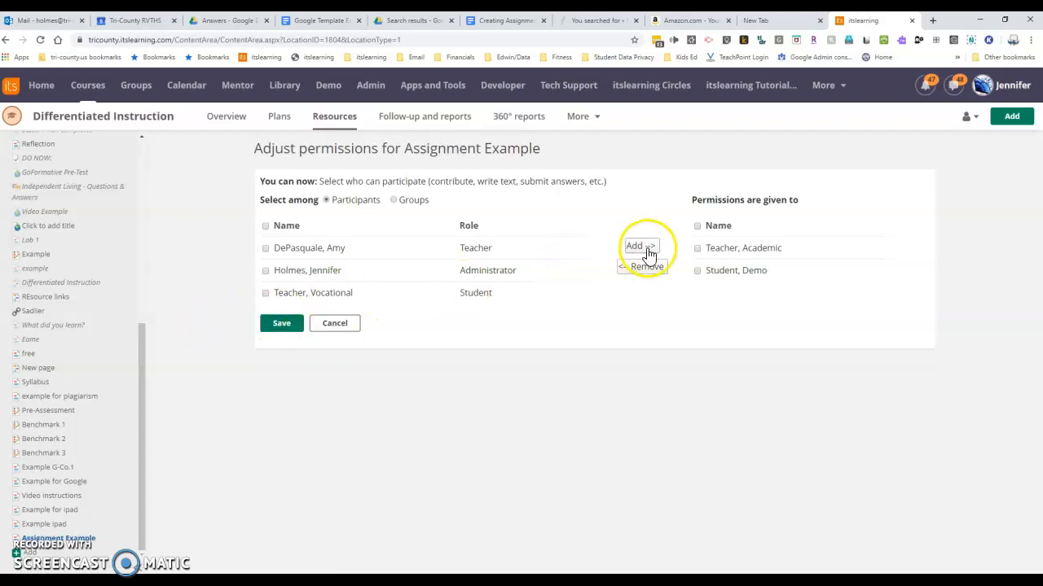
{"action": "left_click", "coordinate": [276, 326]}
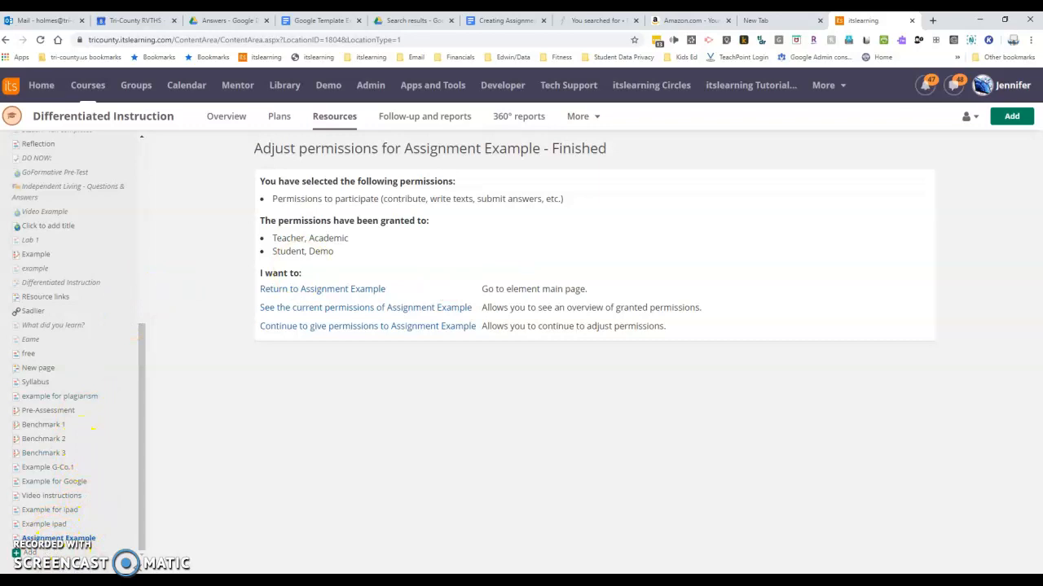
{"action": "left_click", "coordinate": [105, 570]}
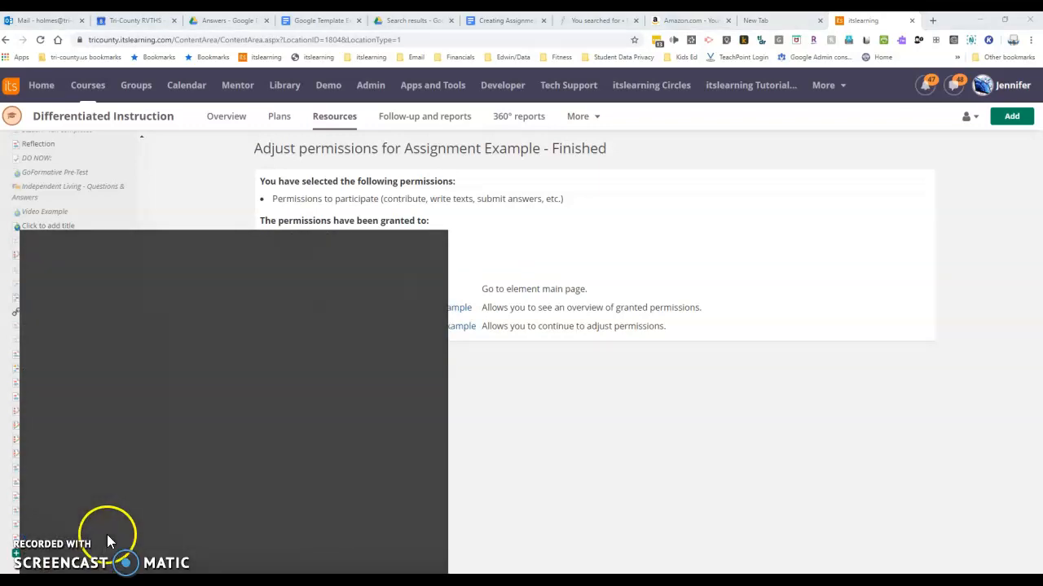
{"action": "left_click", "coordinate": [588, 482]}
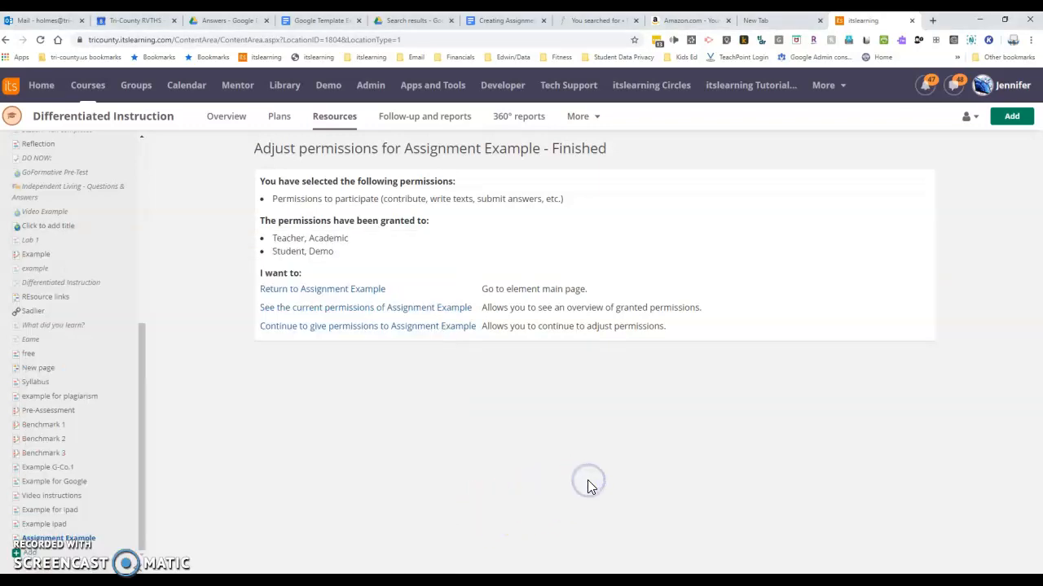